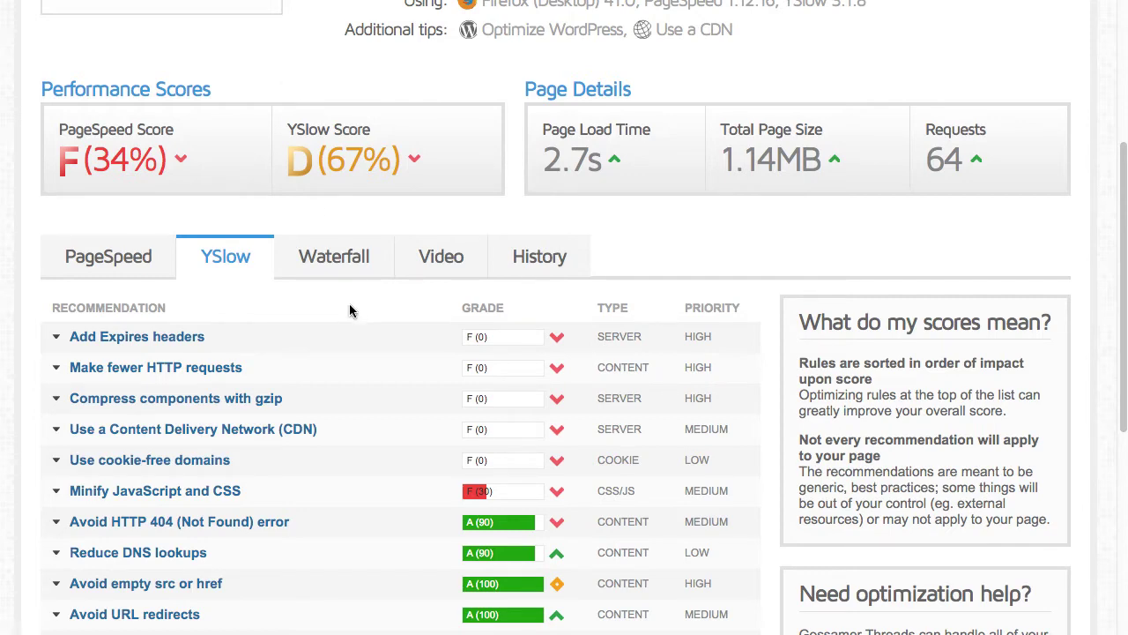
Step: Examine the PageSpeed and YSlow recommendations and their grades in the site's performance report
scroll(351, 310, down, 1)
scroll(433, 184, down, 3)
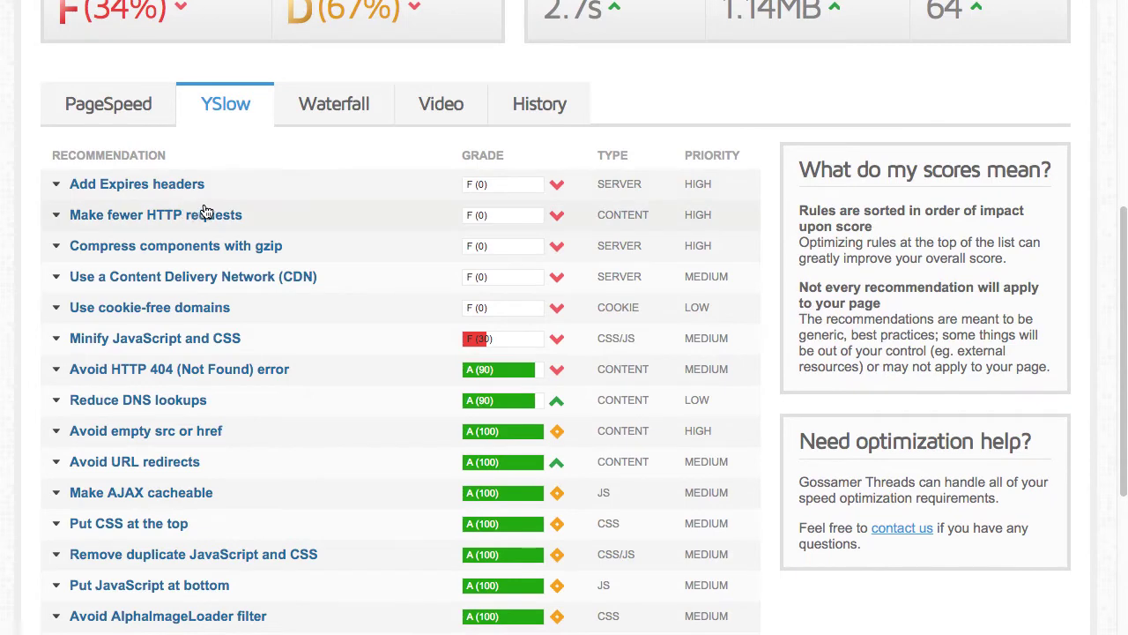
click(136, 115)
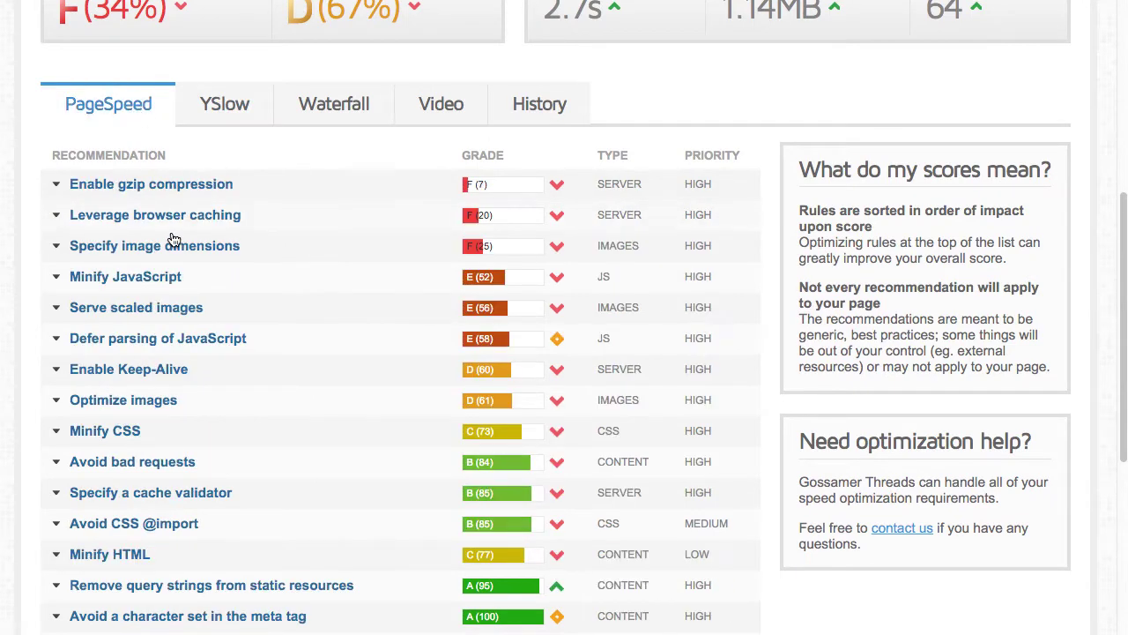
scroll(151, 241, down, 1)
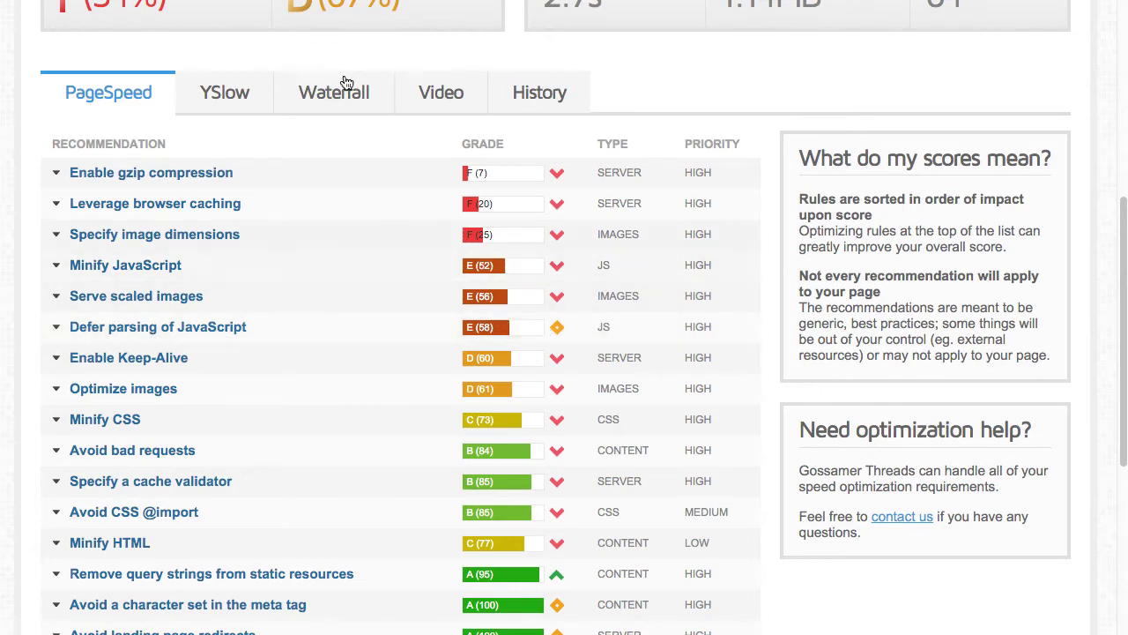
click(211, 94)
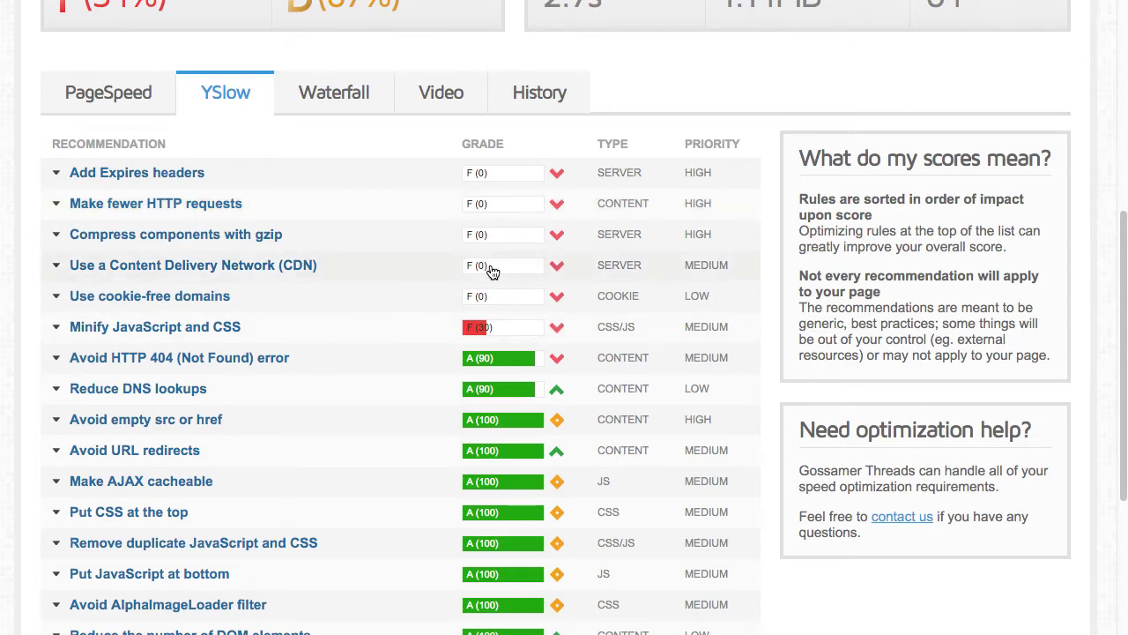
scroll(491, 270, up, 1)
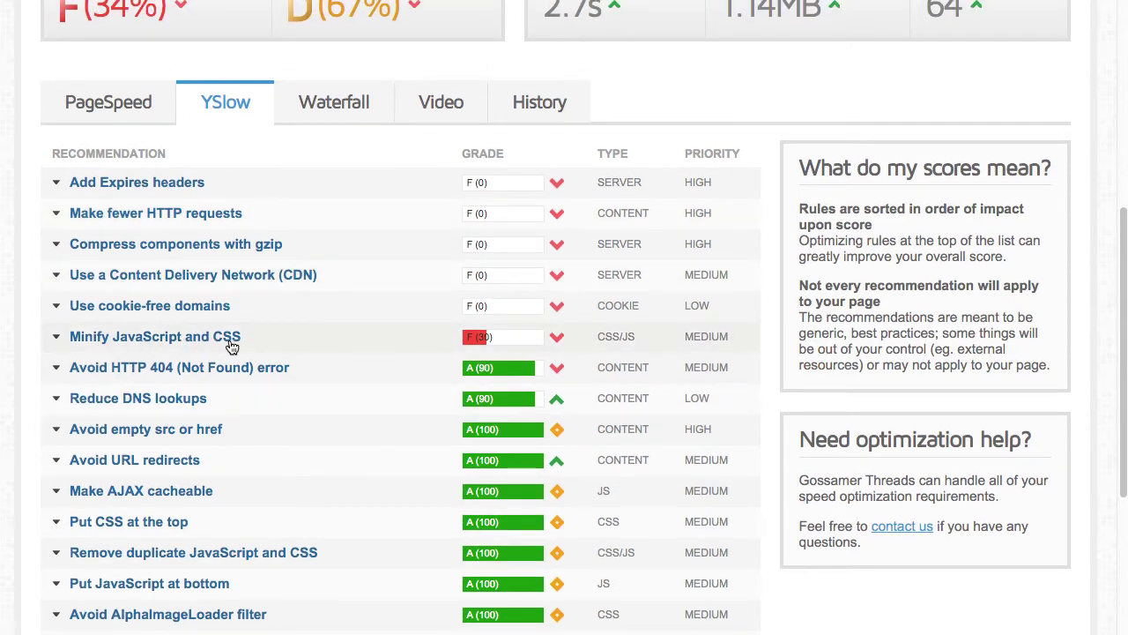
scroll(639, 350, up, 3)
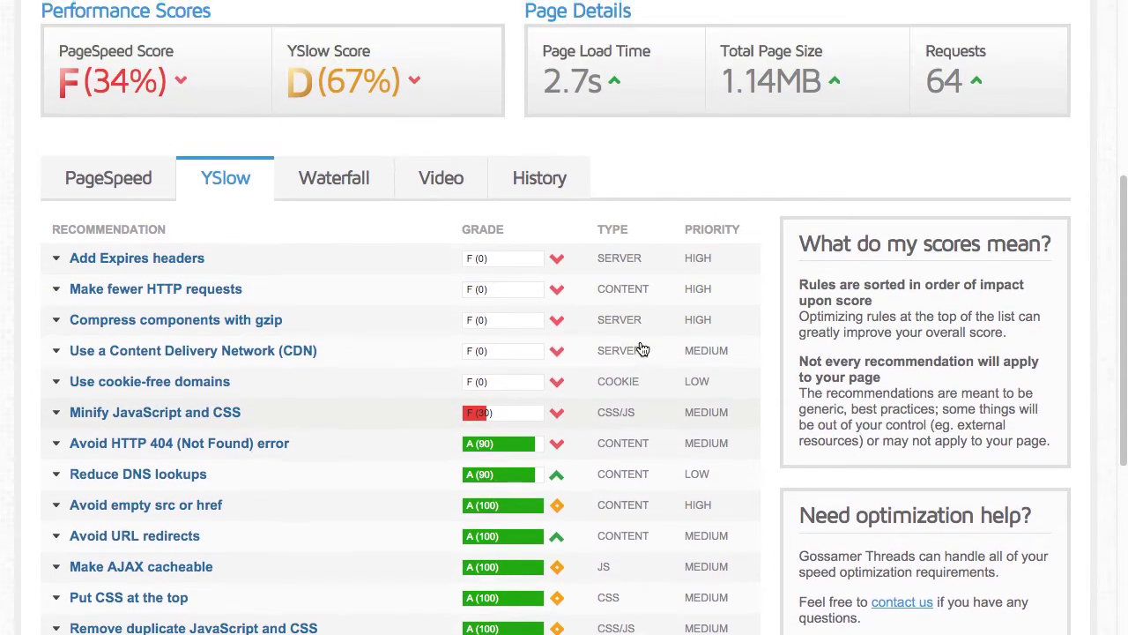
scroll(752, 122, down, 1)
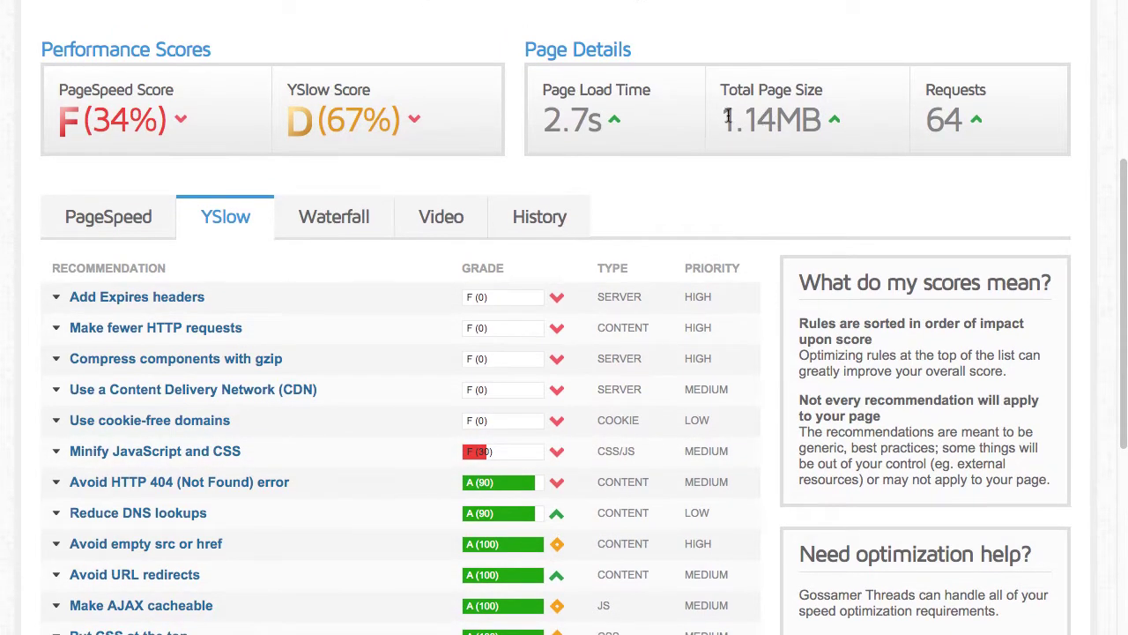
Step: Highlight the total page size and the number of requests in the report's page details
drag(723, 117, 822, 119)
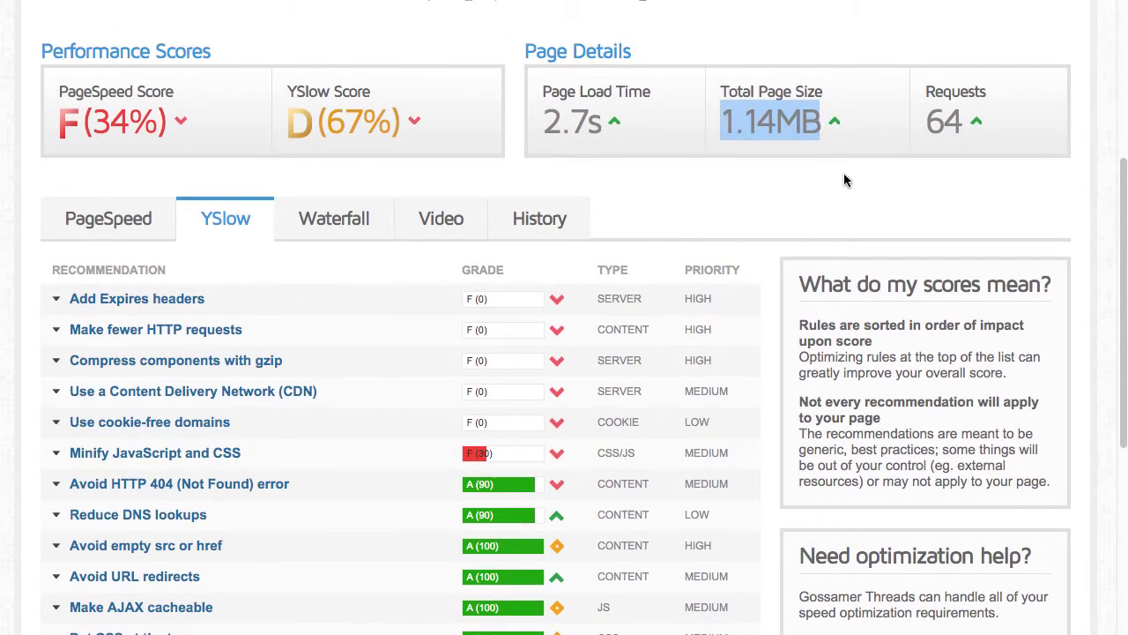
click(857, 212)
drag(924, 119, 958, 119)
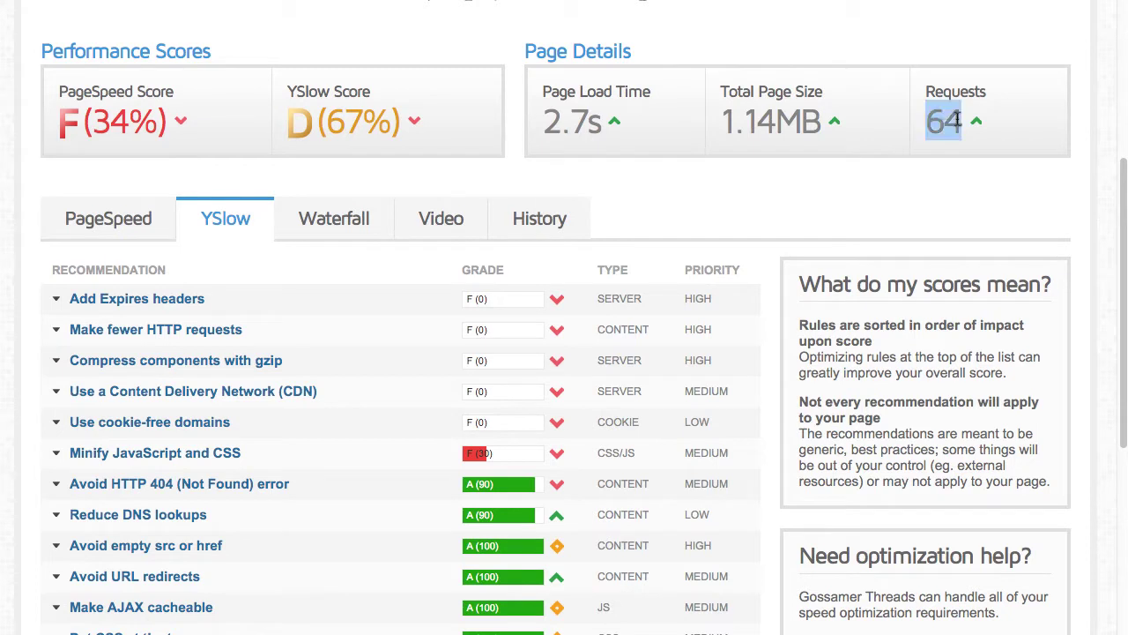
click(952, 203)
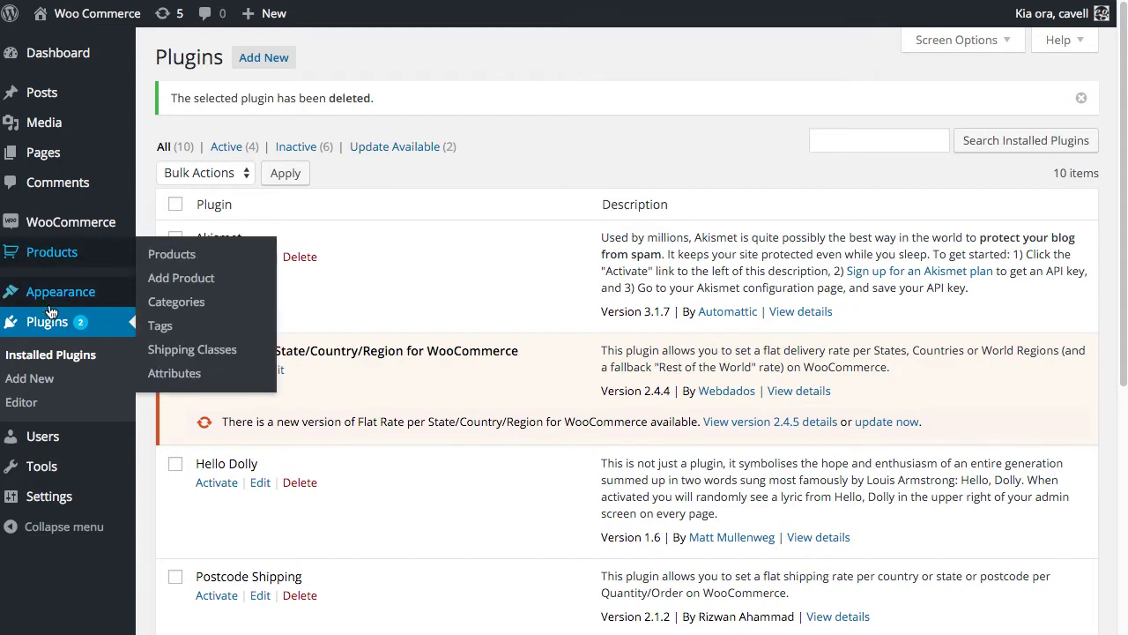
Step: Search the WordPress plugin directory for "autoptimize" from the site's admin area
click(46, 386)
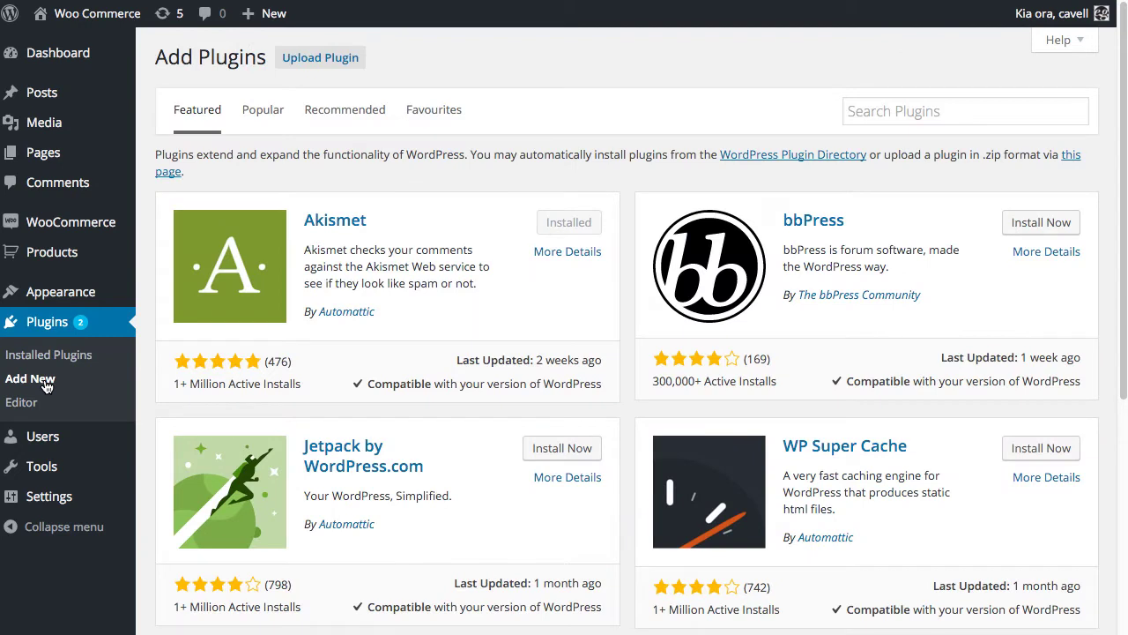
click(902, 111)
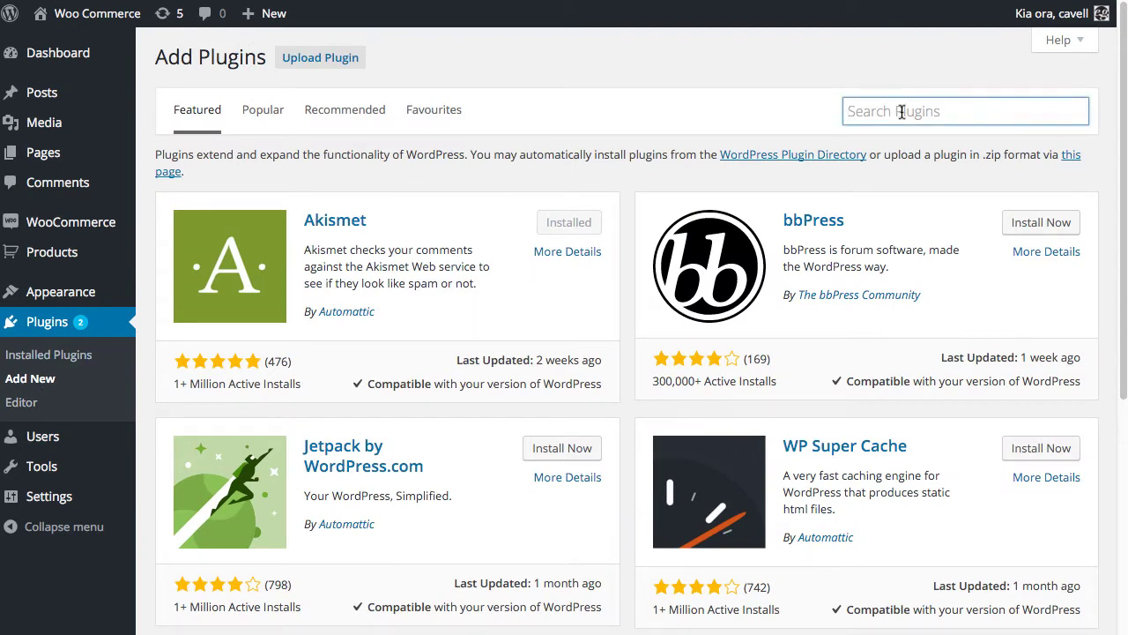
text(auto)
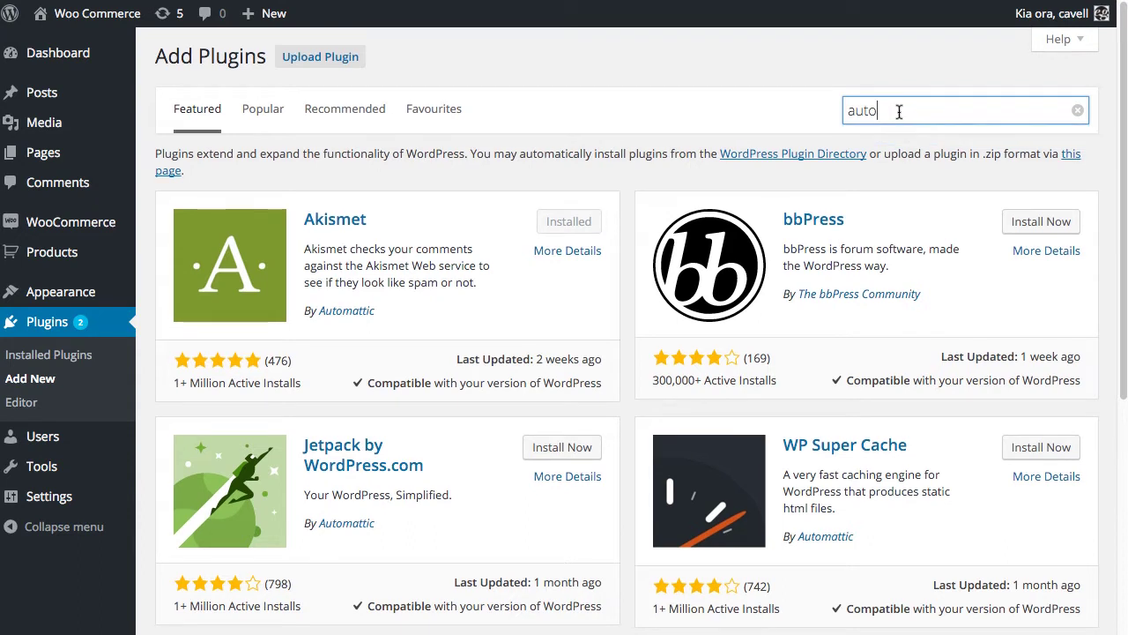
text(p)
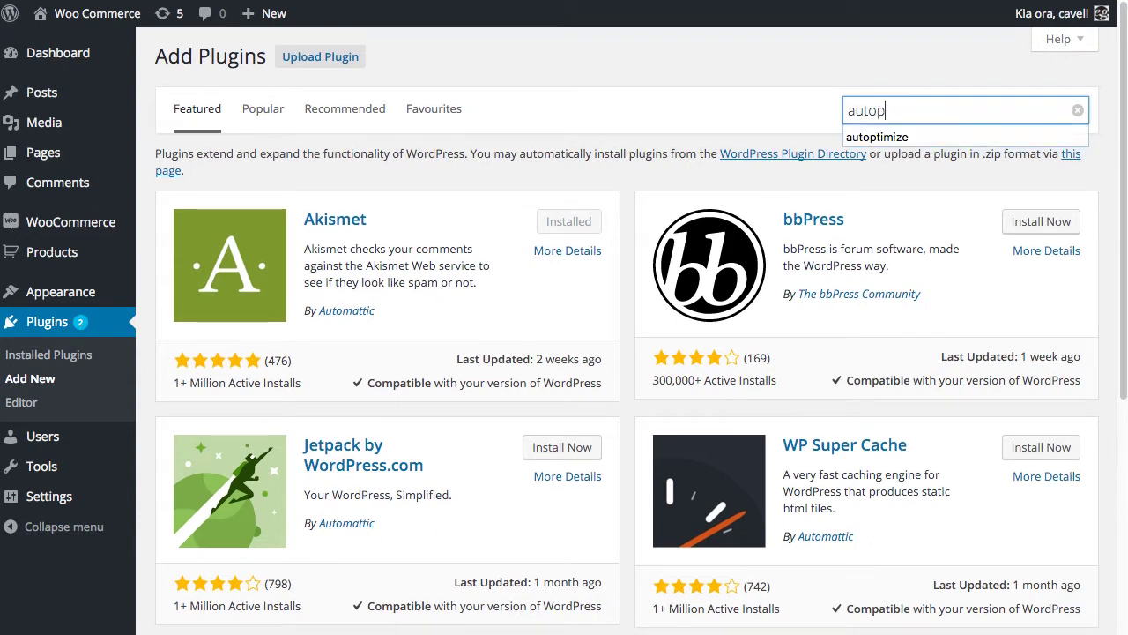
click(904, 143)
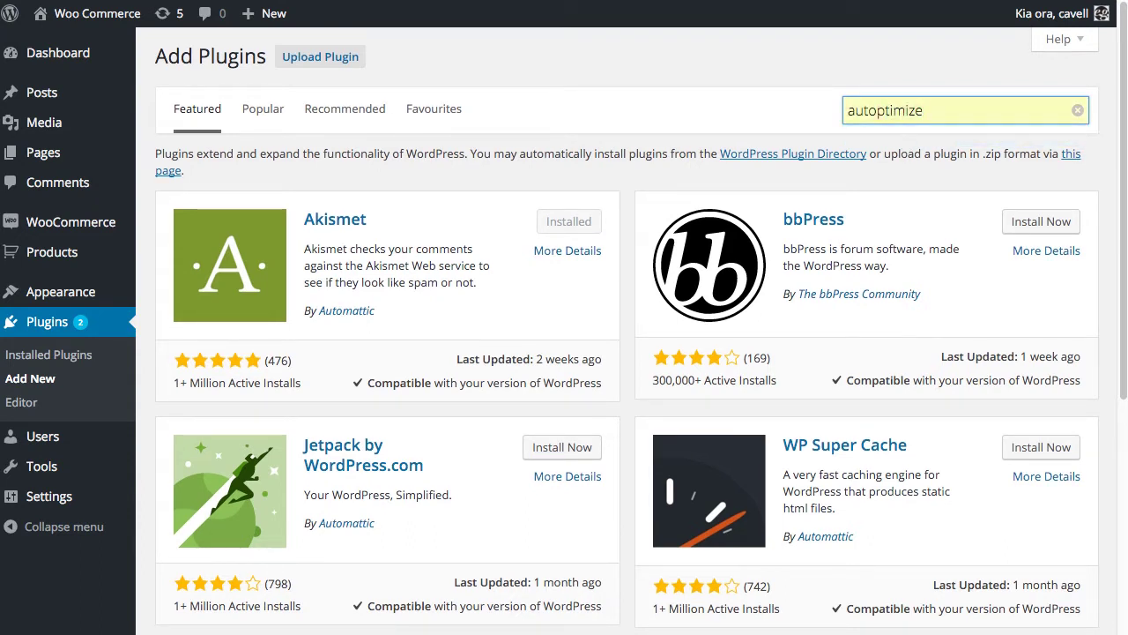
key(Return)
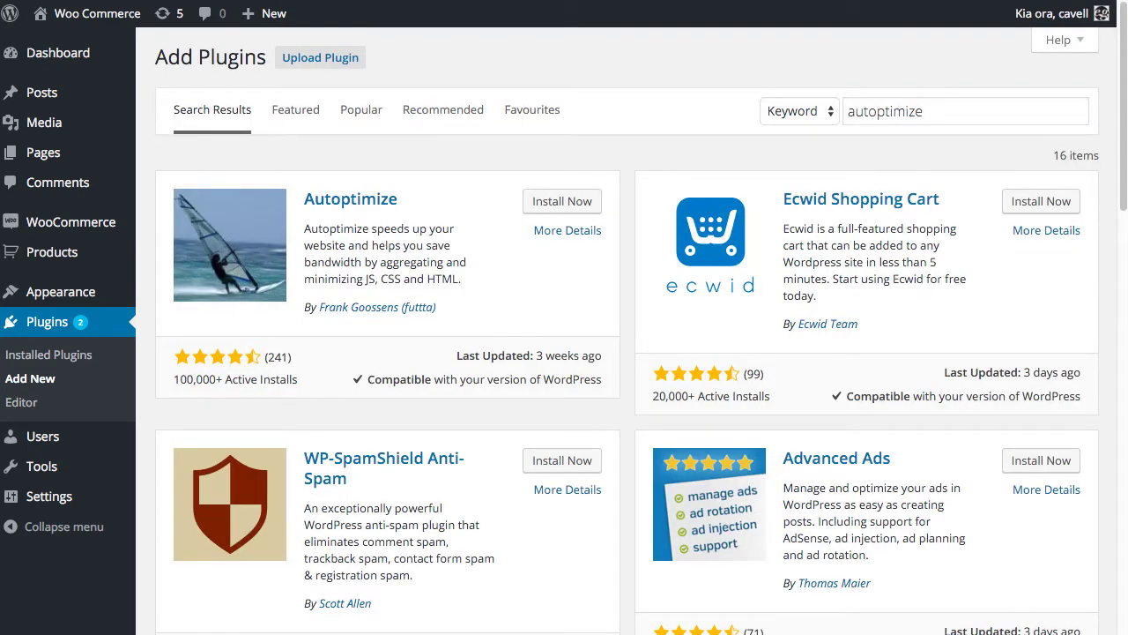
Step: Install and activate the Autoptimize plugin
click(542, 202)
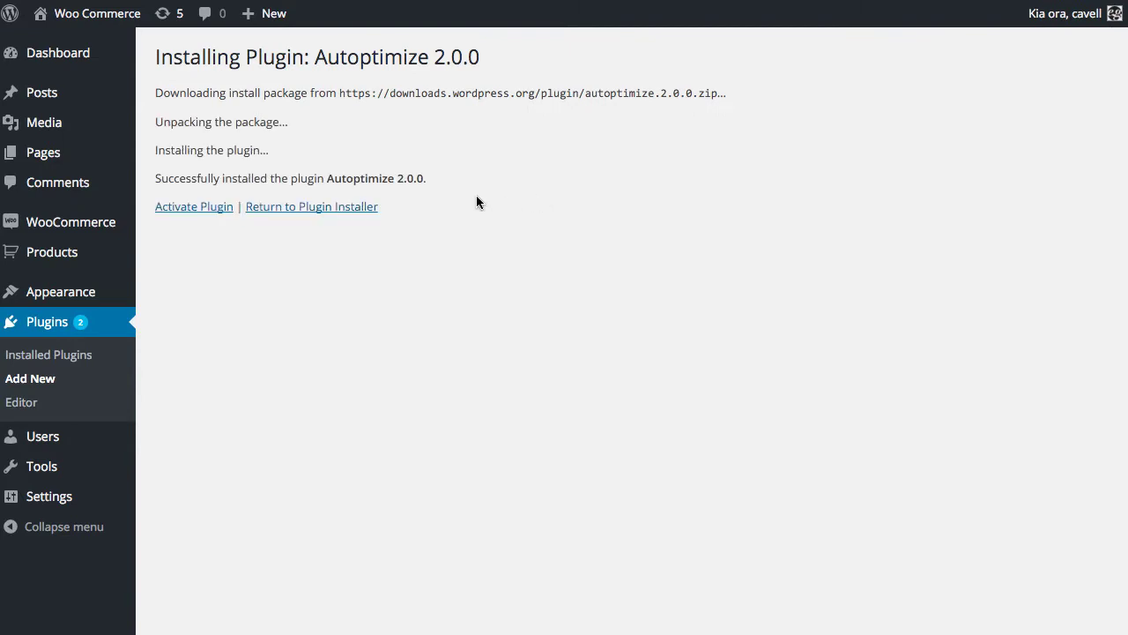
click(171, 213)
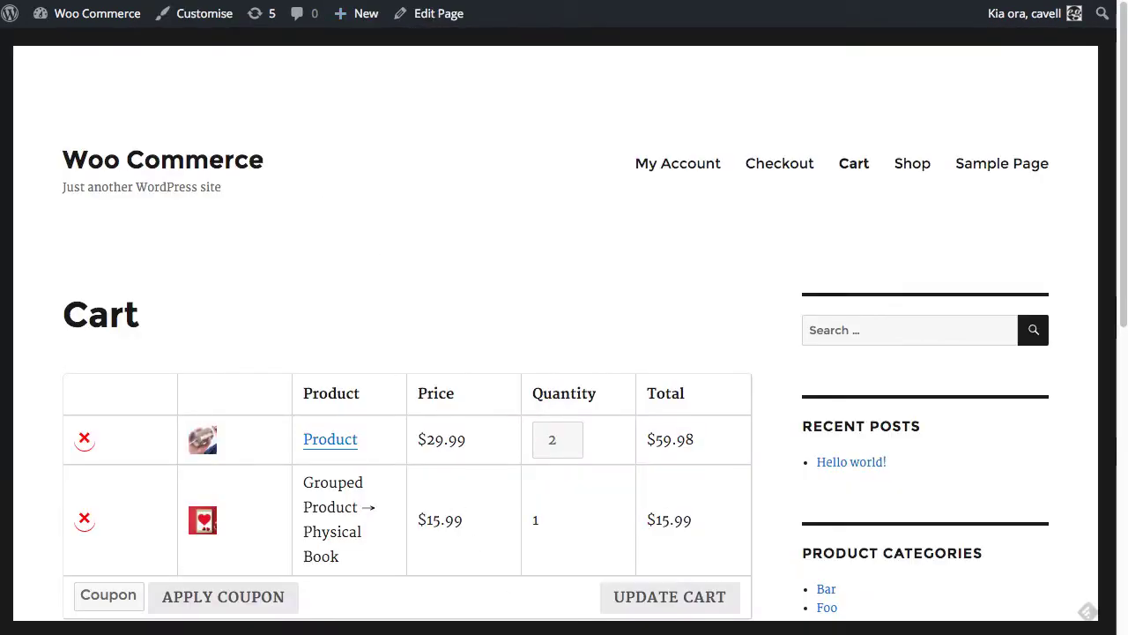
Step: Open the store's Shop page and enlarge the developer tools to inspect its CSS network requests
click(916, 169)
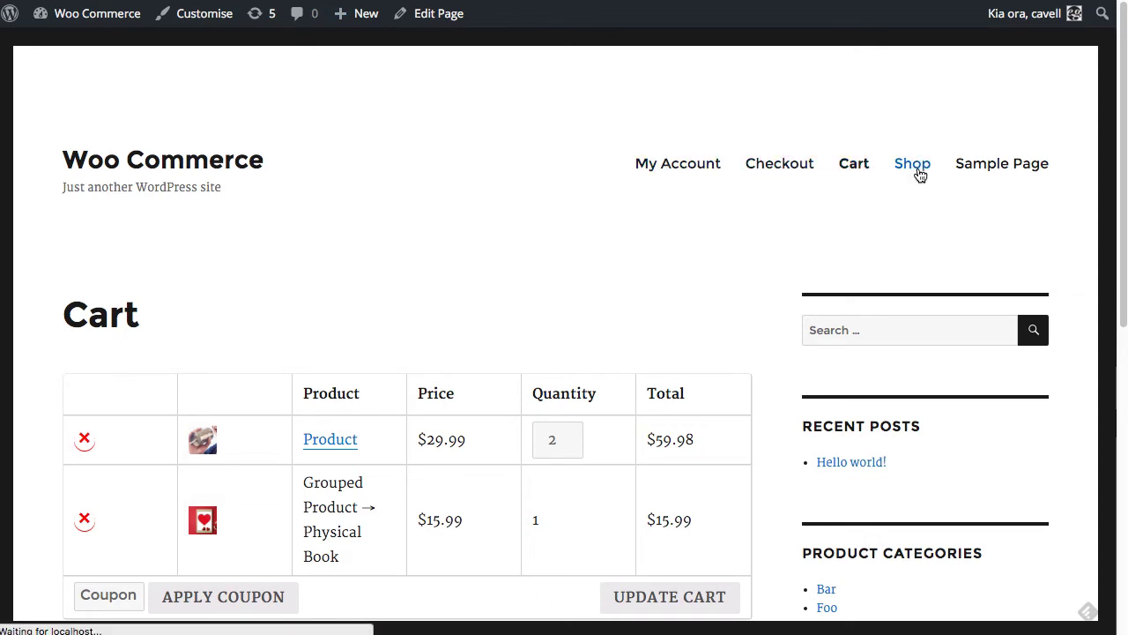
scroll(599, 249, down, 1)
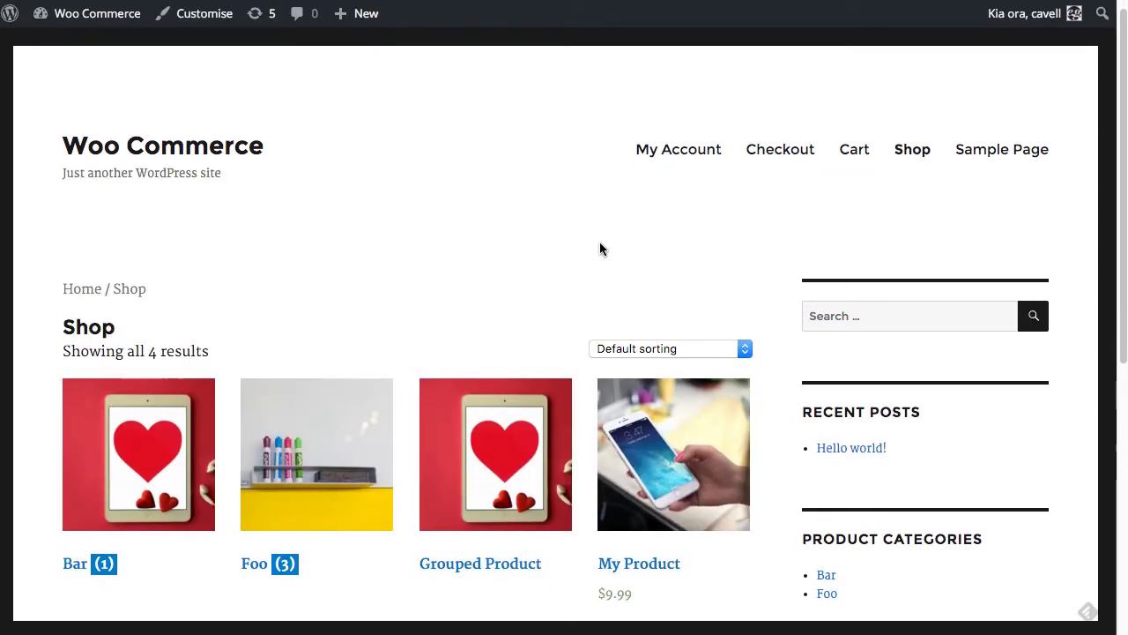
scroll(599, 249, down, 1)
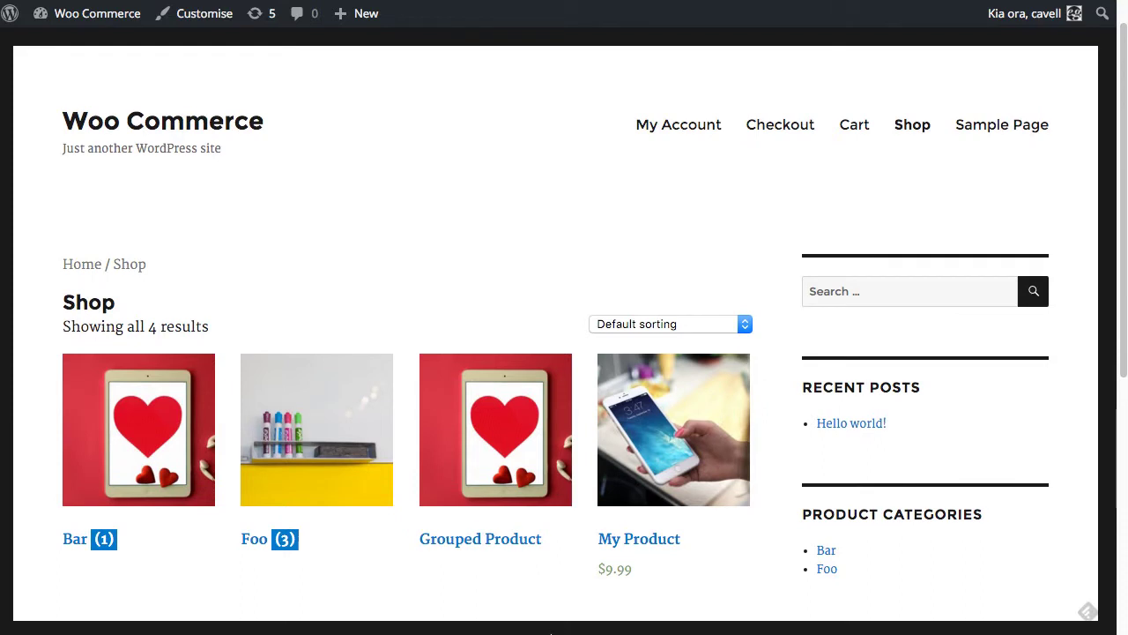
drag(550, 623, 542, 393)
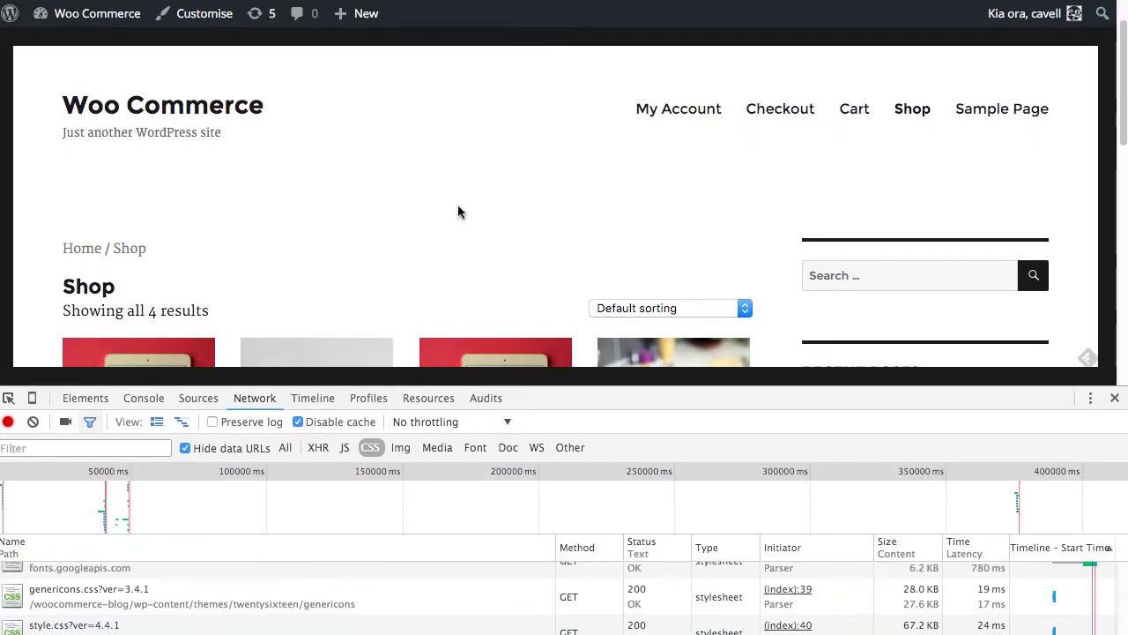
scroll(458, 221, down, 5)
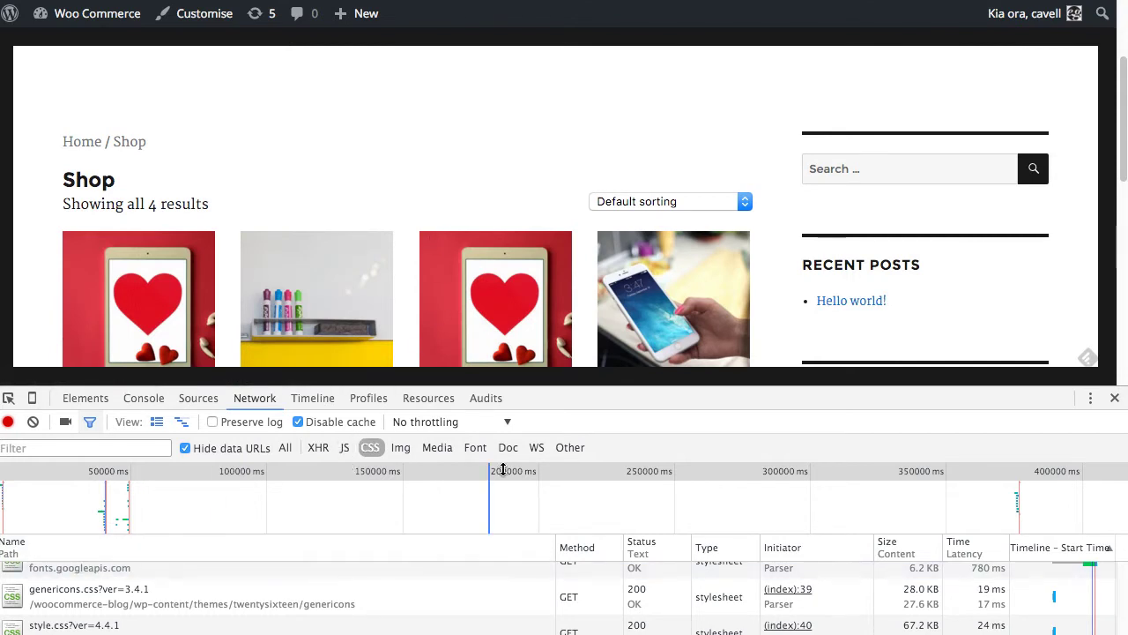
drag(580, 390, 566, 261)
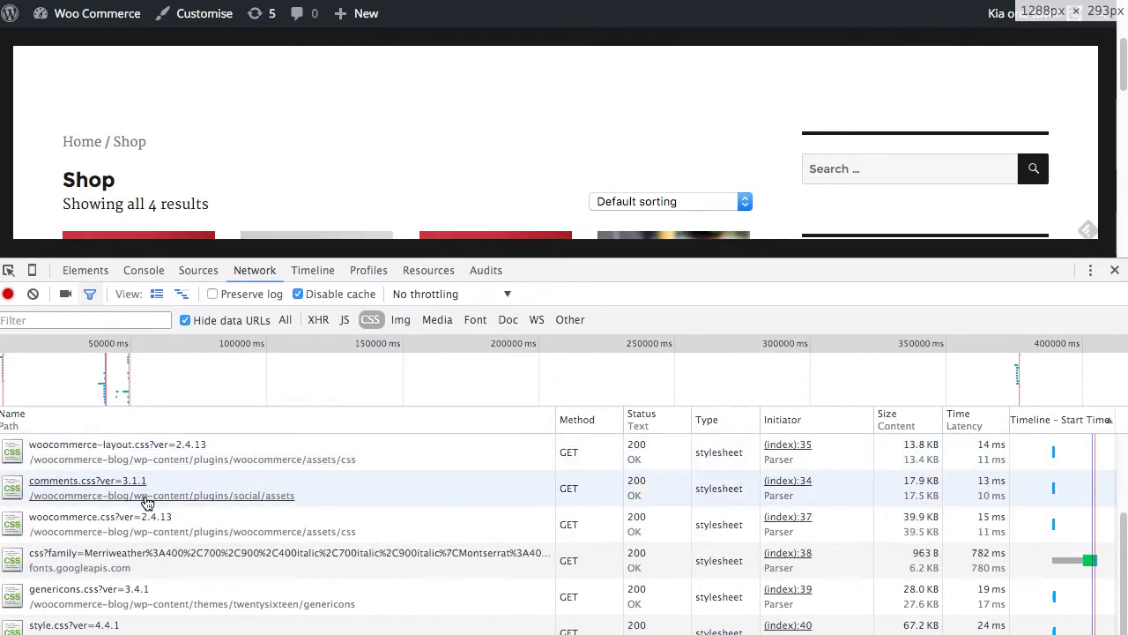
scroll(138, 491, up, 3)
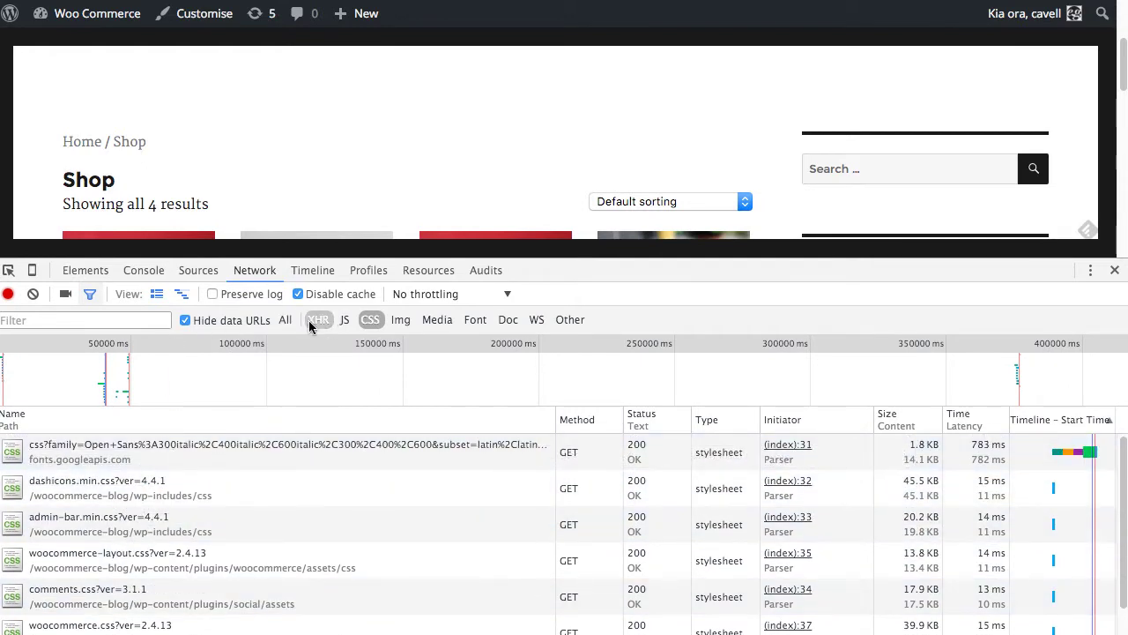
Step: Filter the network requests to JS and examine the scripts loaded by the Shop page
click(344, 320)
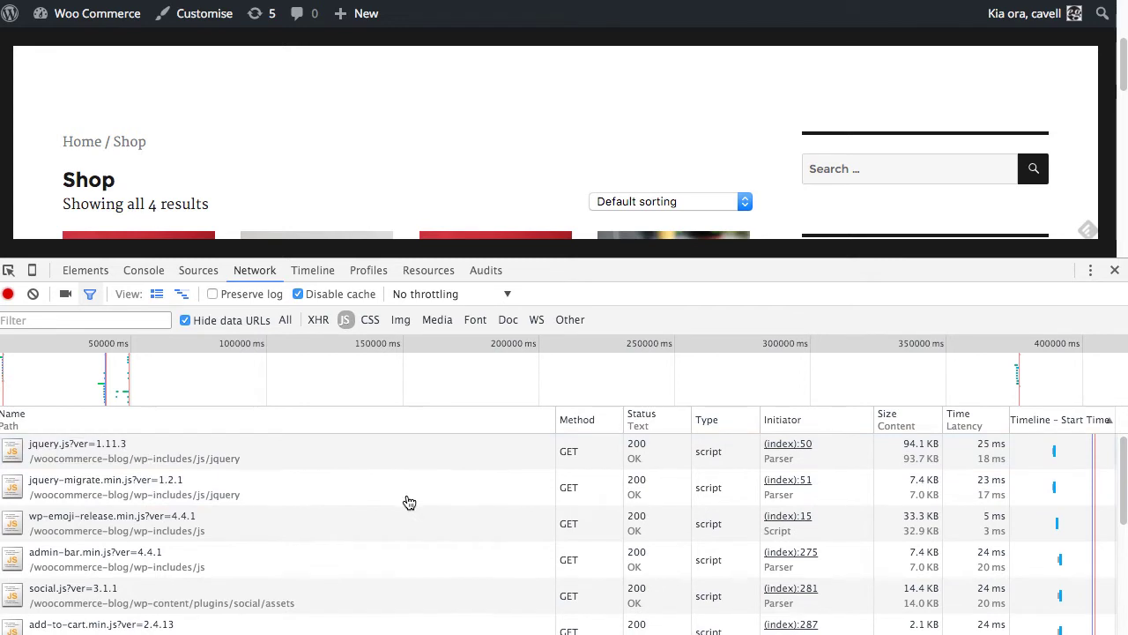
scroll(409, 502, down, 5)
scroll(409, 503, down, 5)
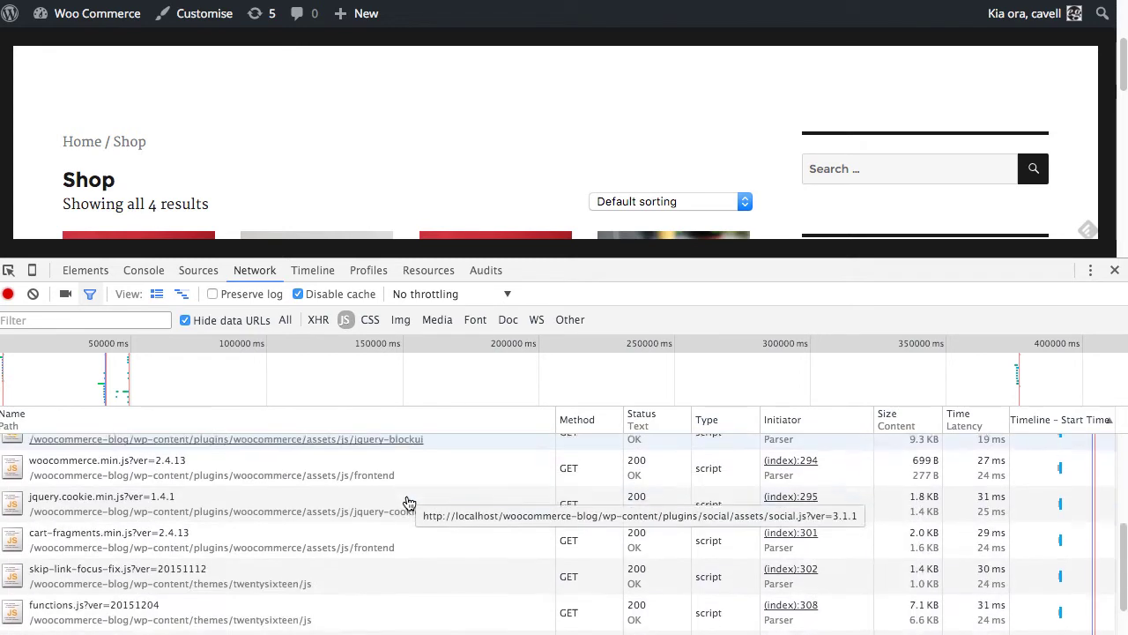
scroll(410, 503, down, 3)
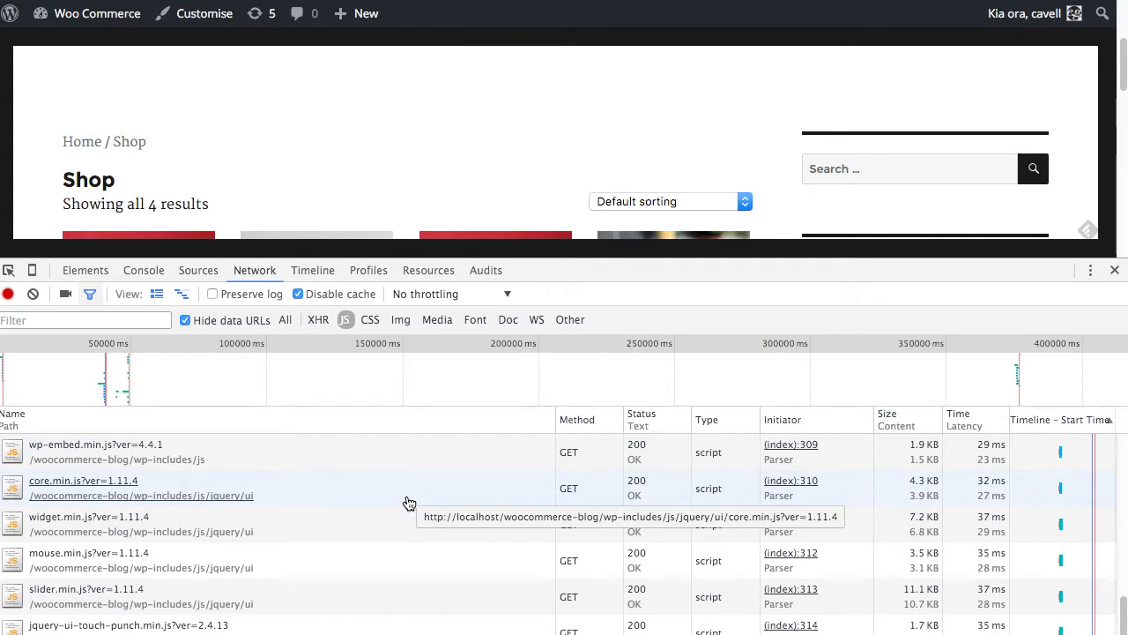
scroll(409, 502, up, 8)
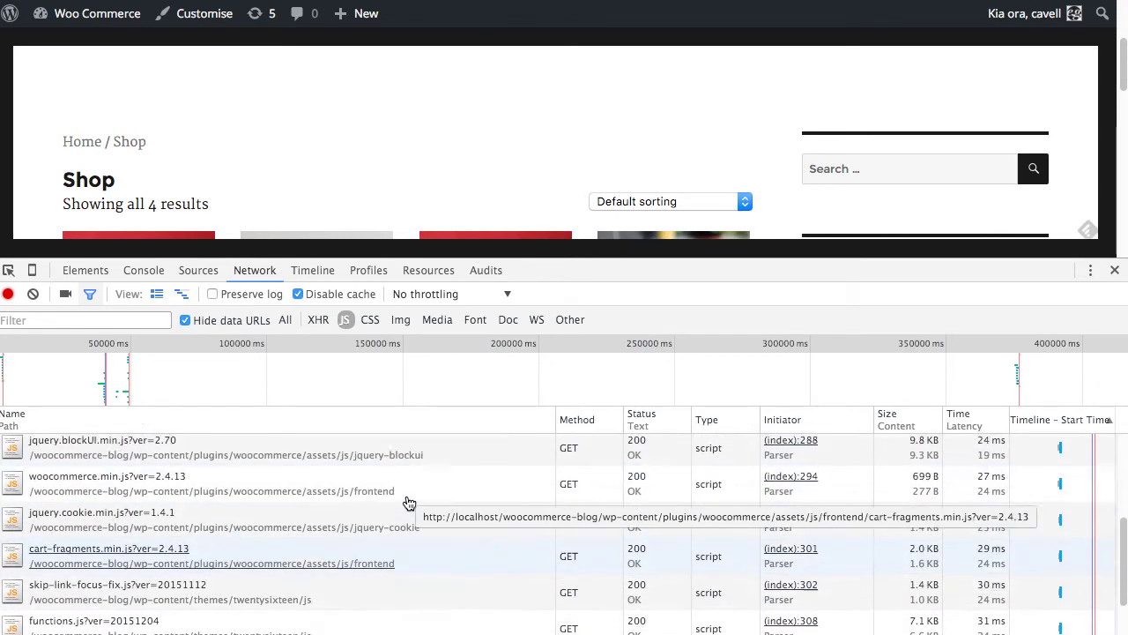
scroll(409, 503, up, 3)
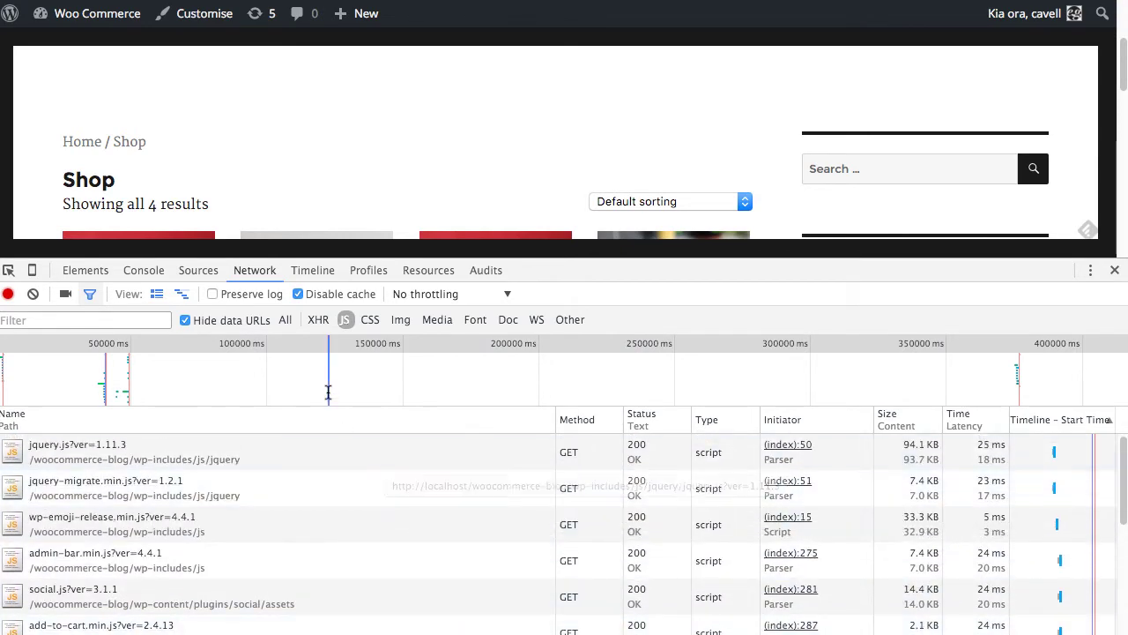
Step: Filter the network requests to CSS, examine the loaded stylesheets, and switch between the JS and CSS filters
click(370, 319)
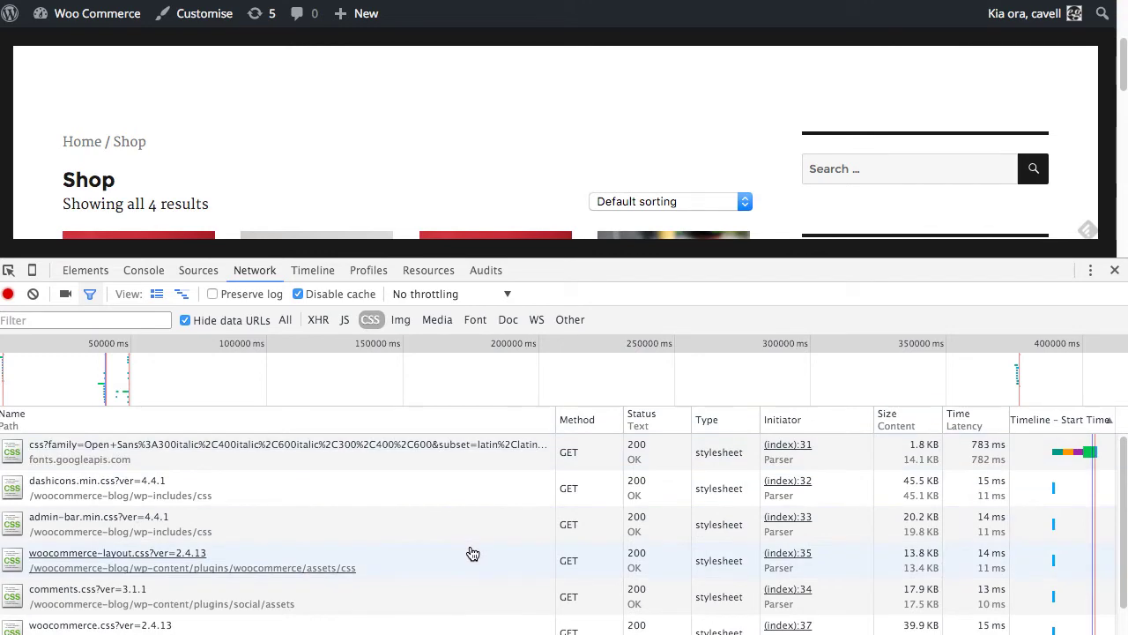
scroll(406, 550, down, 3)
scroll(406, 550, down, 1)
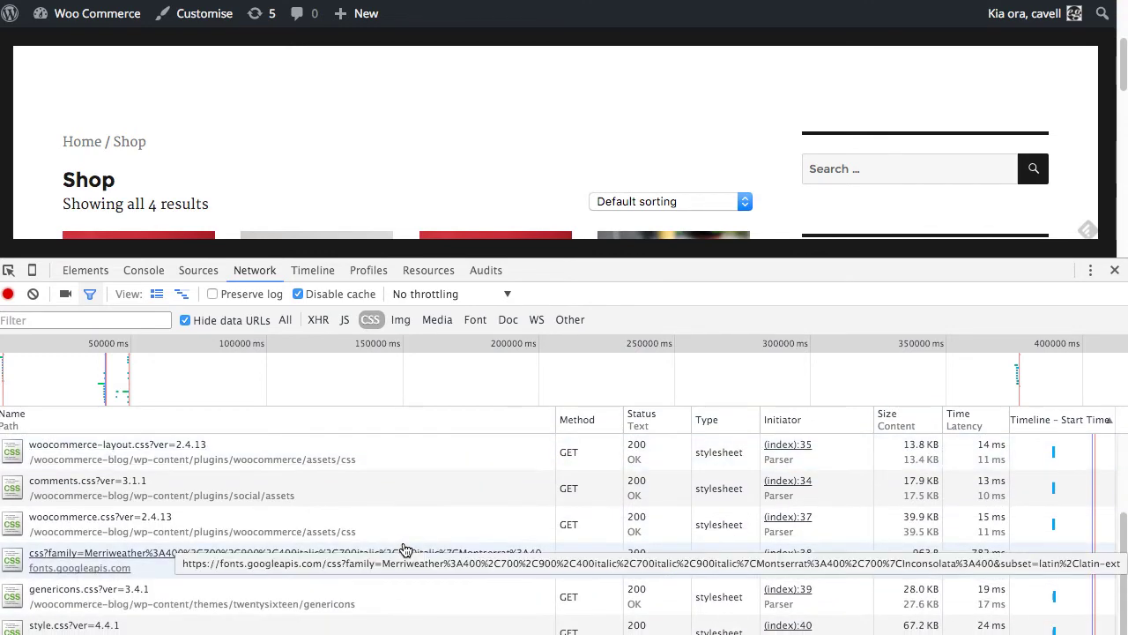
scroll(405, 550, up, 3)
scroll(413, 375, up, 5)
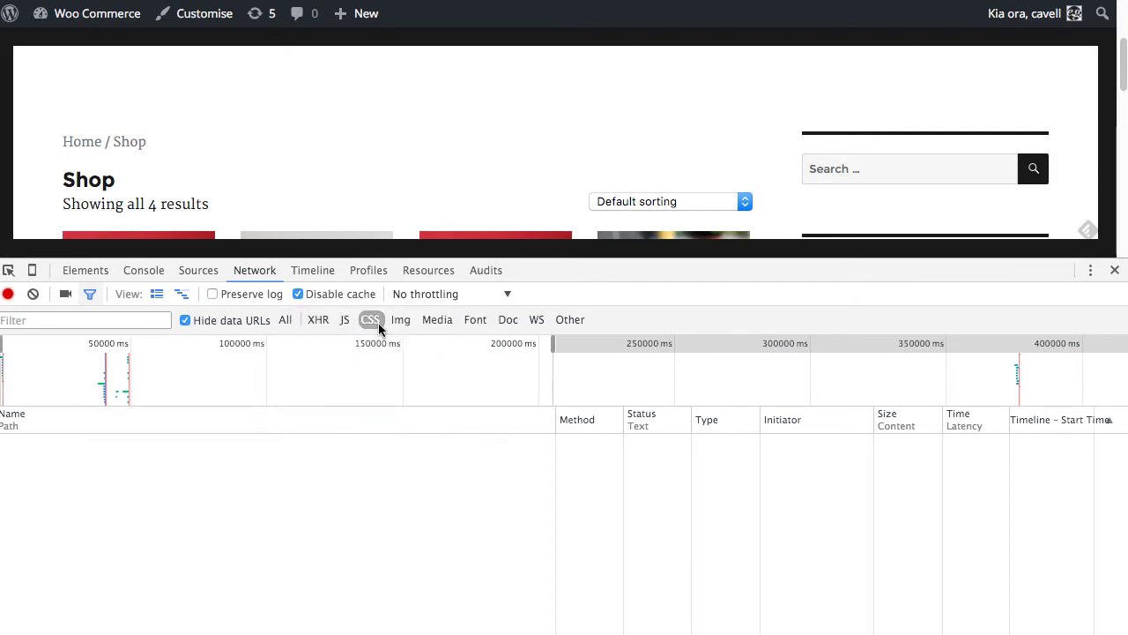
click(344, 321)
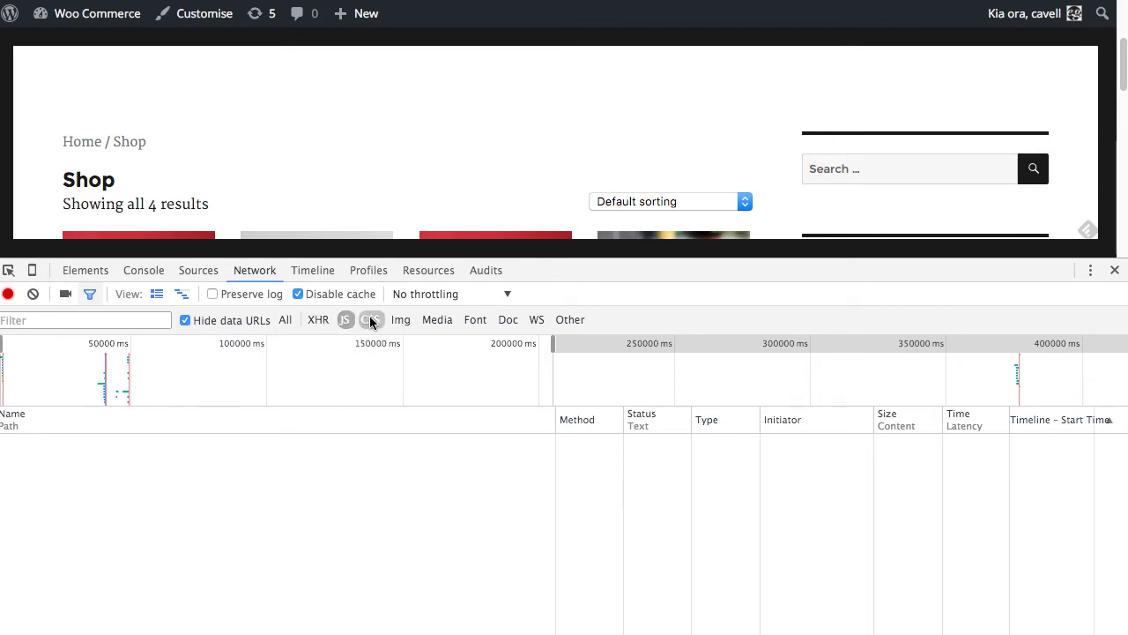
click(370, 321)
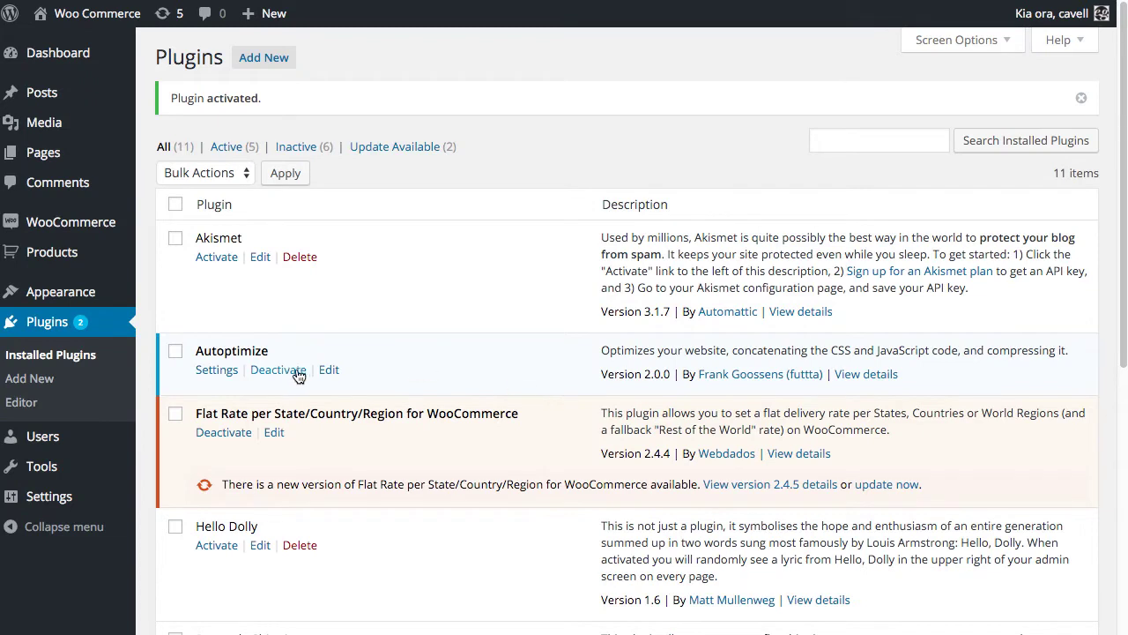
Step: Open the Autoptimize settings page and look over its CDN and HTML optimization options
scroll(211, 353, down, 1)
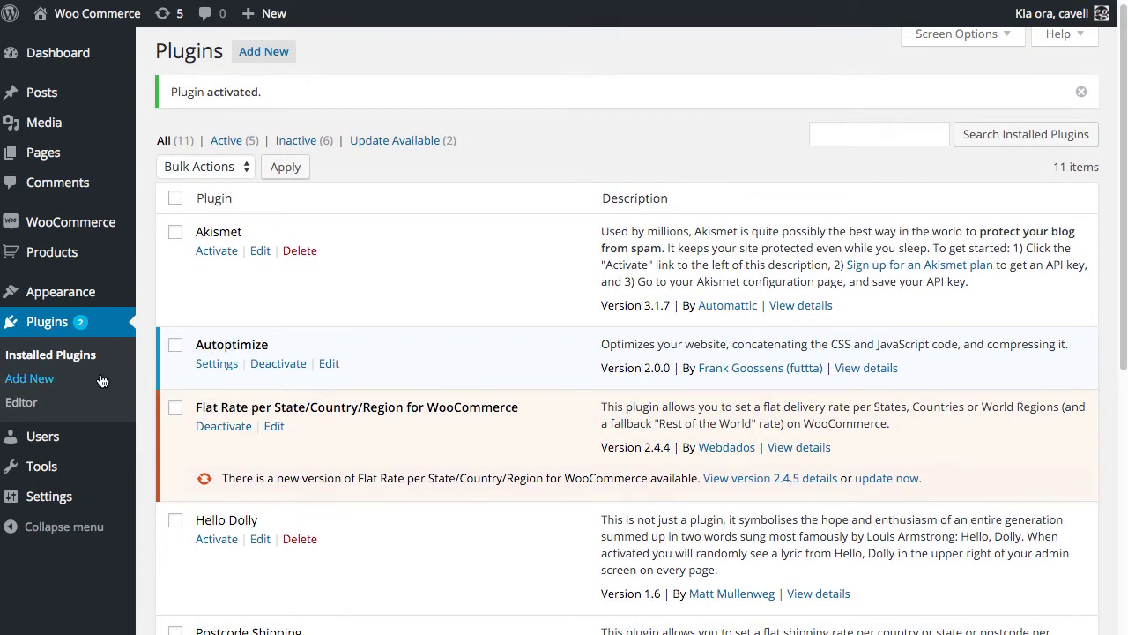
mouse_move(70, 470)
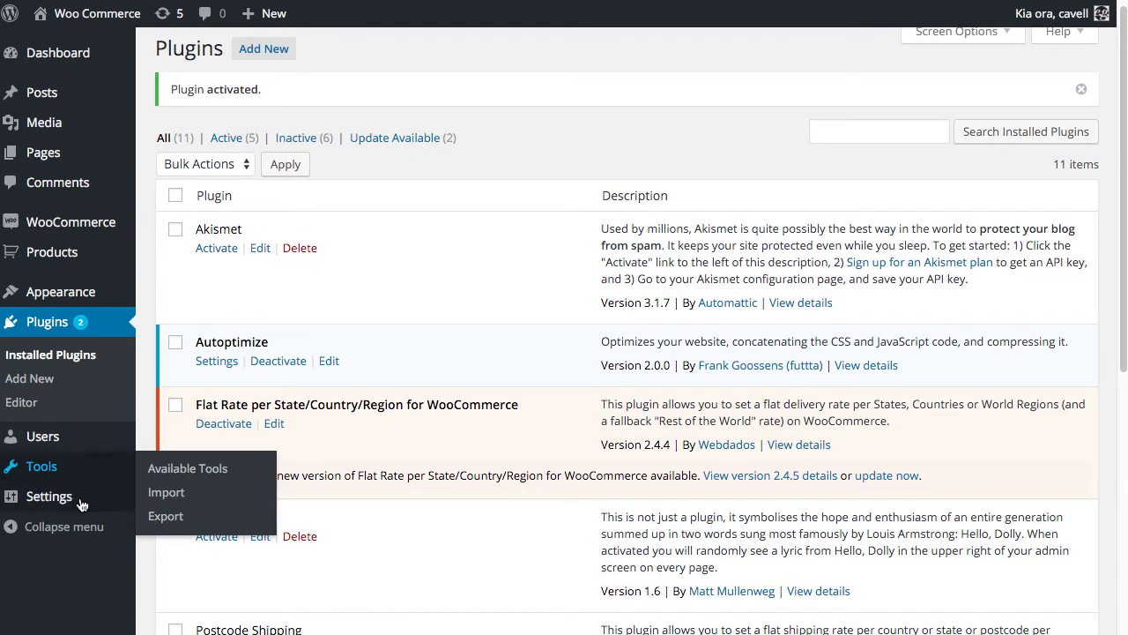
mouse_move(83, 499)
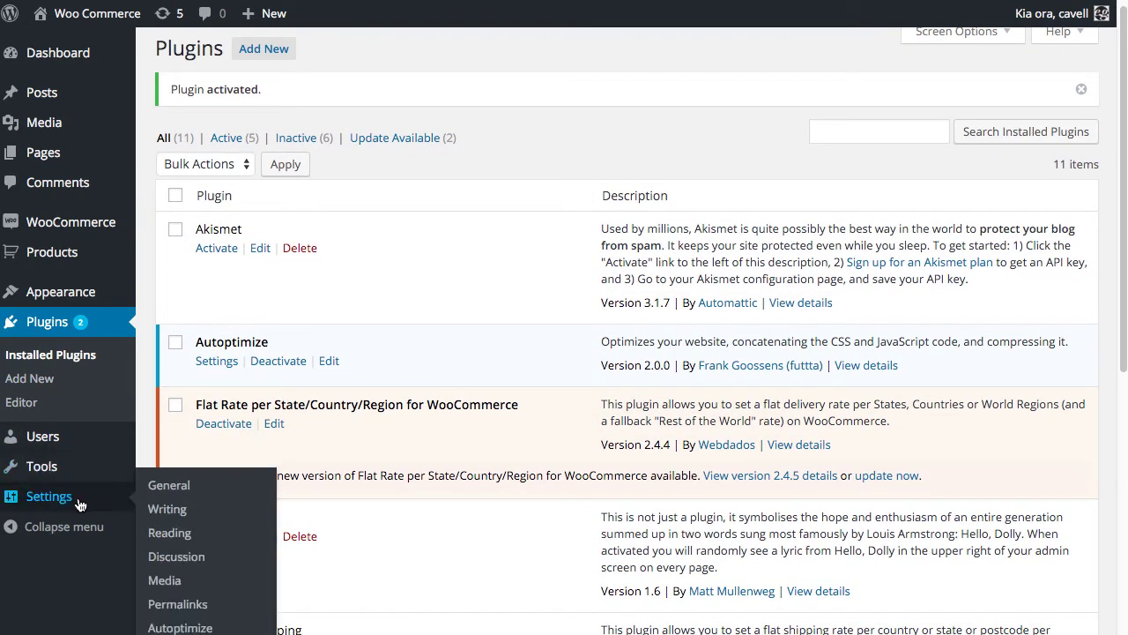
click(169, 627)
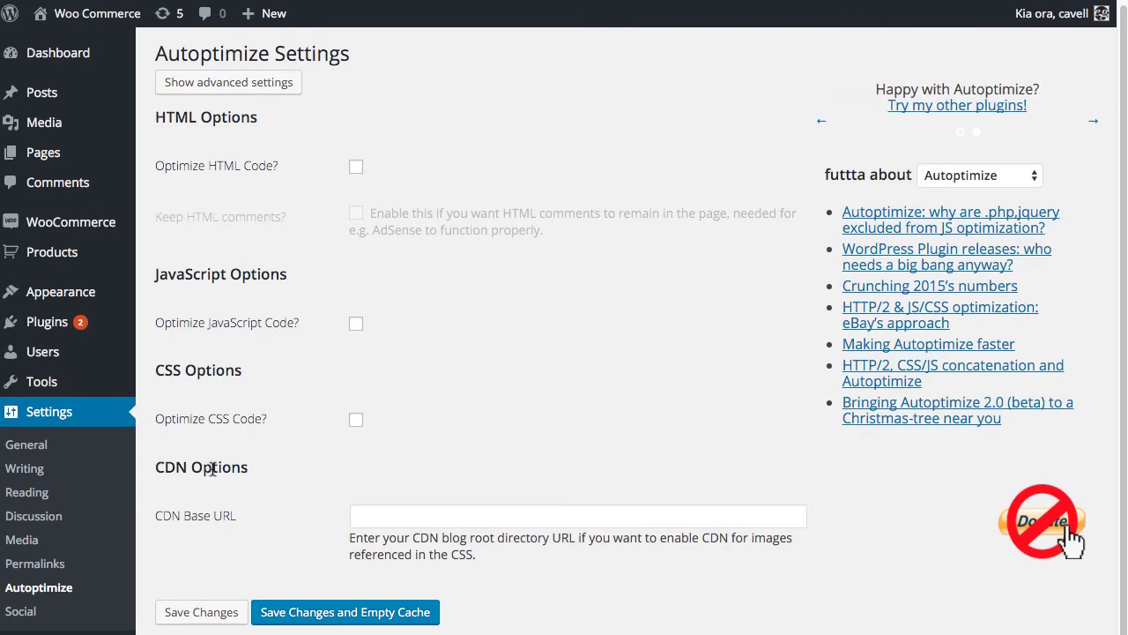
drag(164, 464, 262, 469)
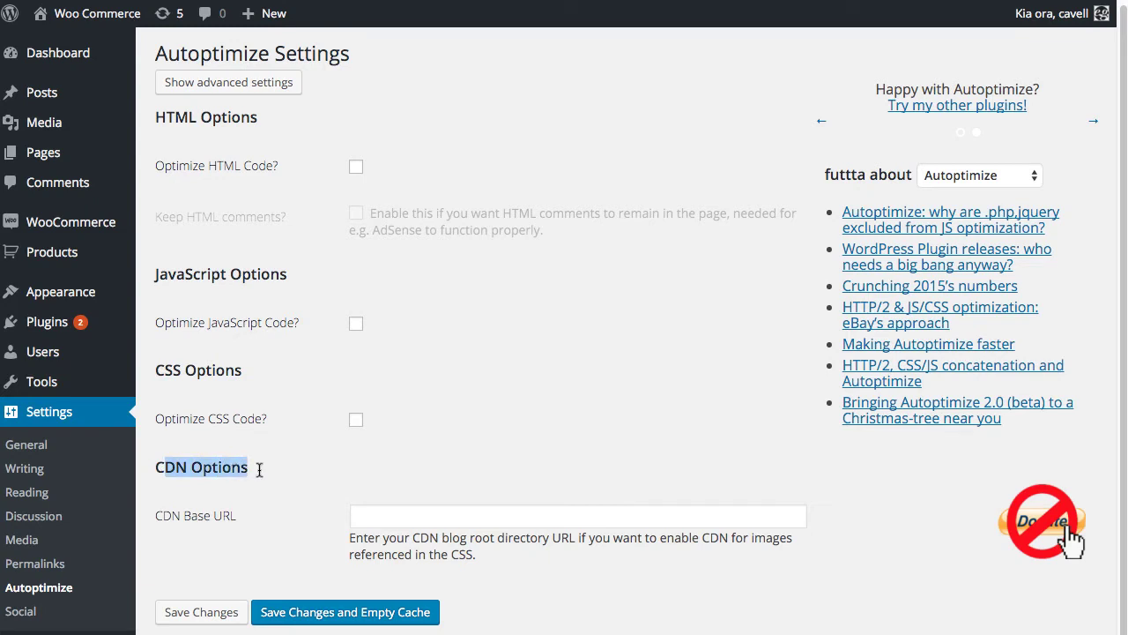
click(303, 477)
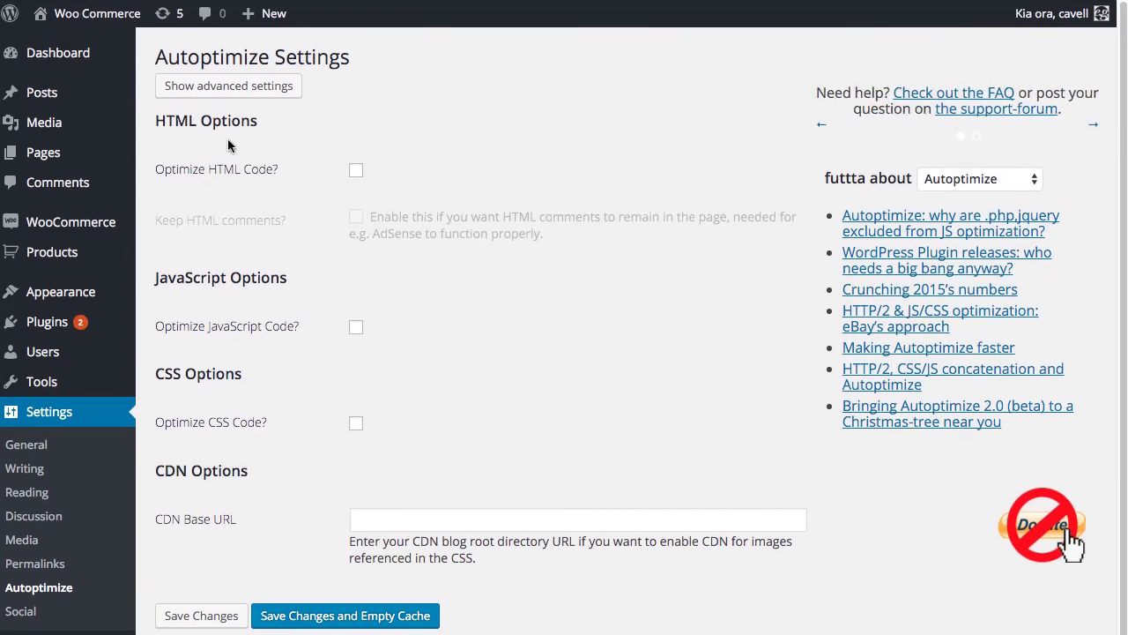
drag(179, 172, 277, 172)
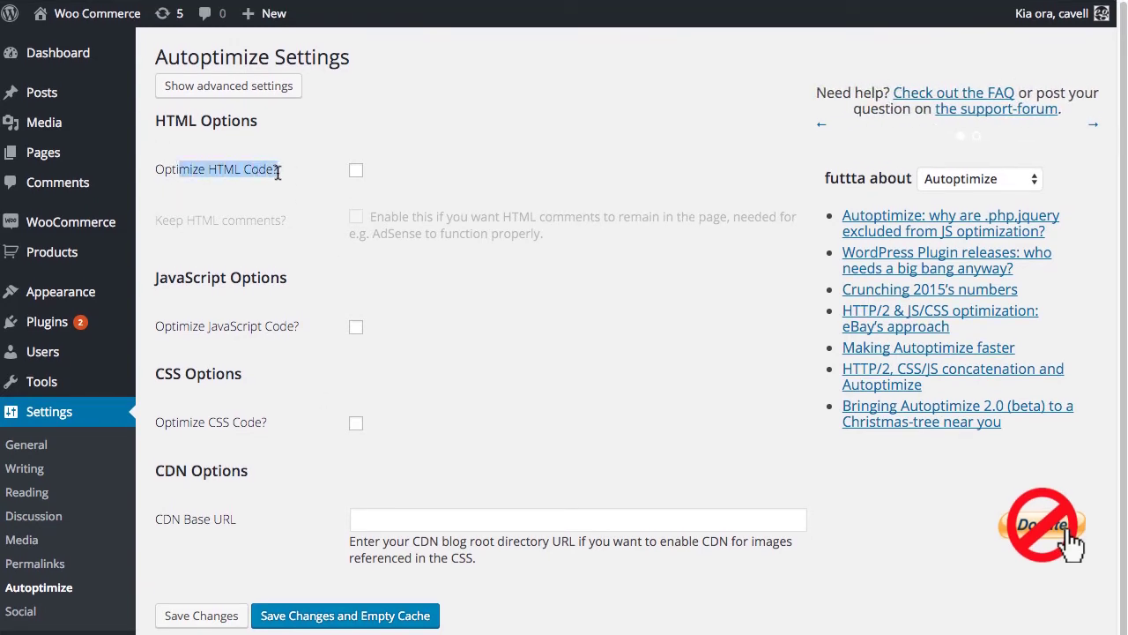
click(325, 183)
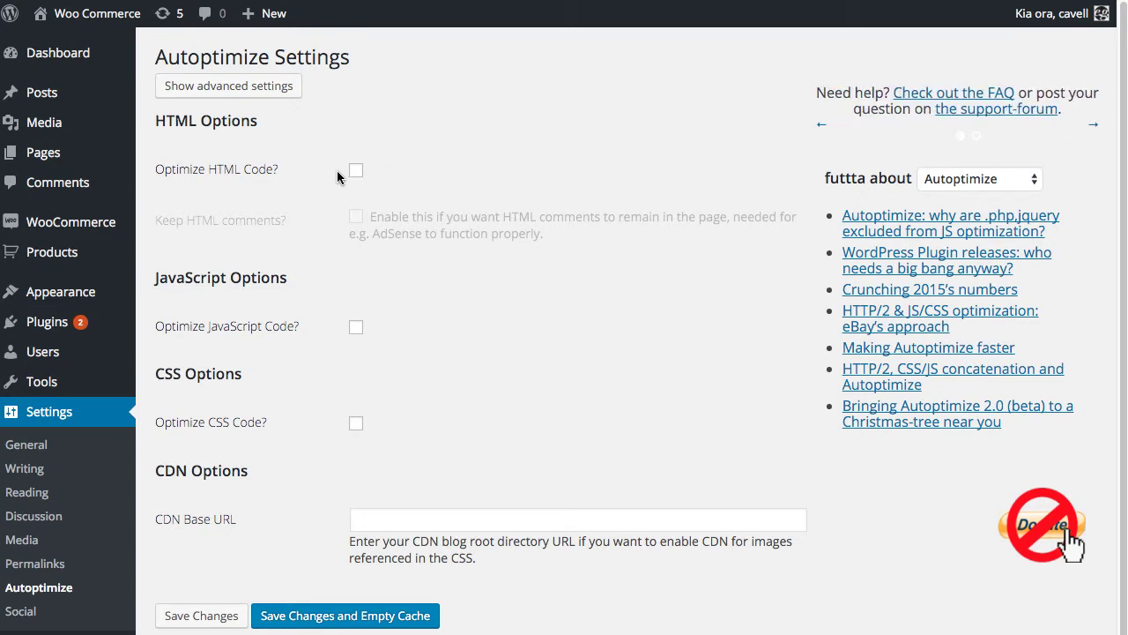
Step: Enable optimization of HTML, JavaScript and CSS code, leave HTML comments off, and save the changes while emptying the cache
click(356, 172)
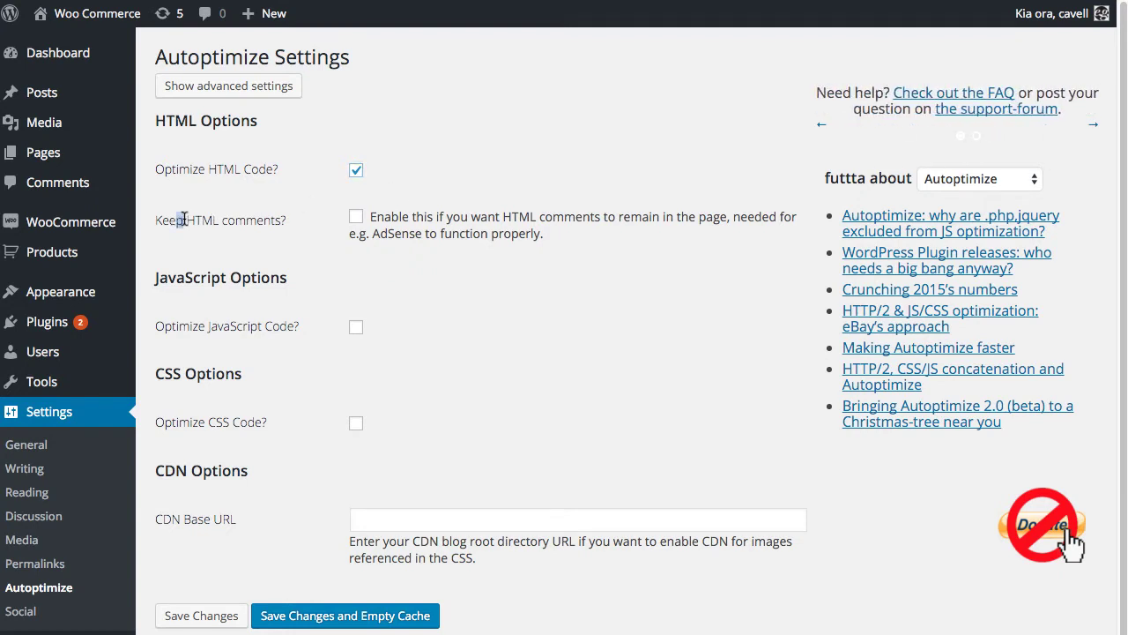
drag(177, 221, 283, 222)
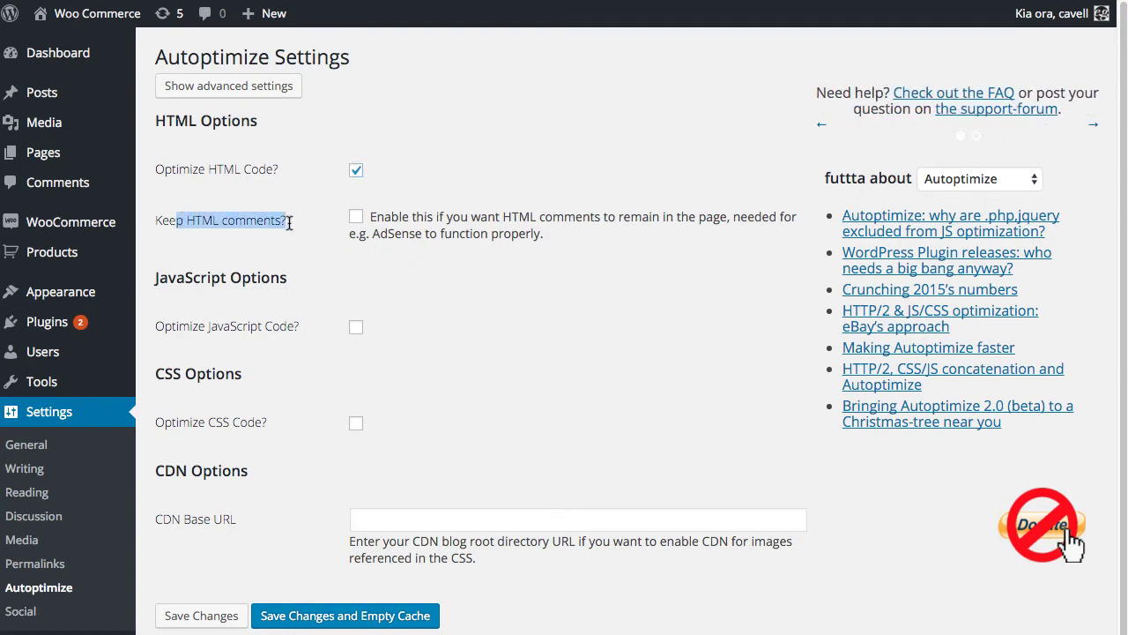
click(289, 223)
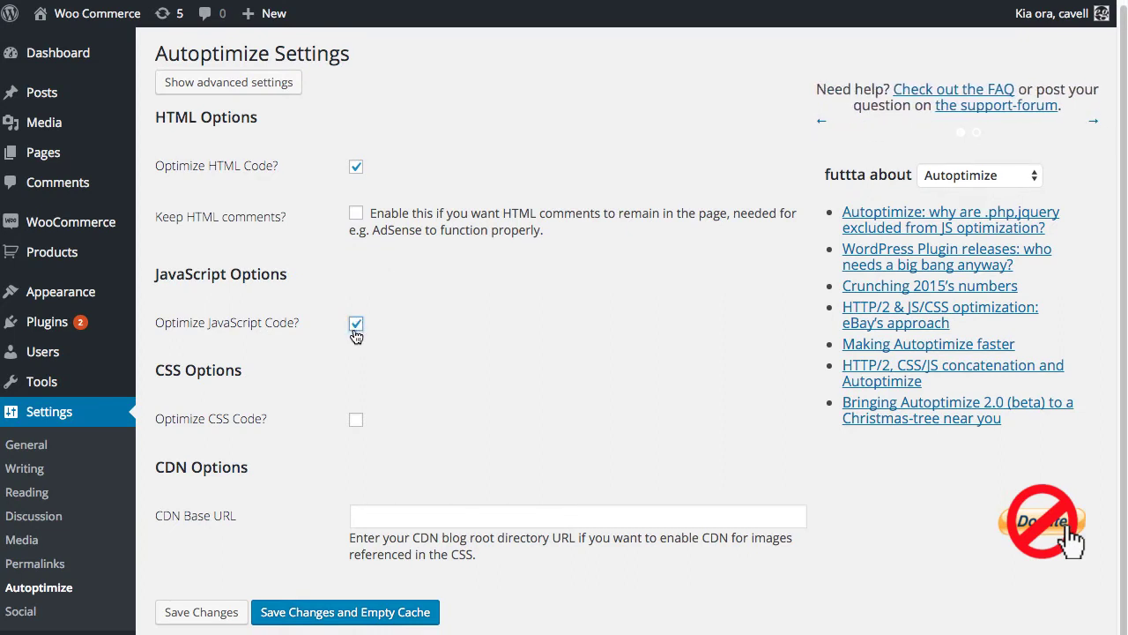
click(354, 421)
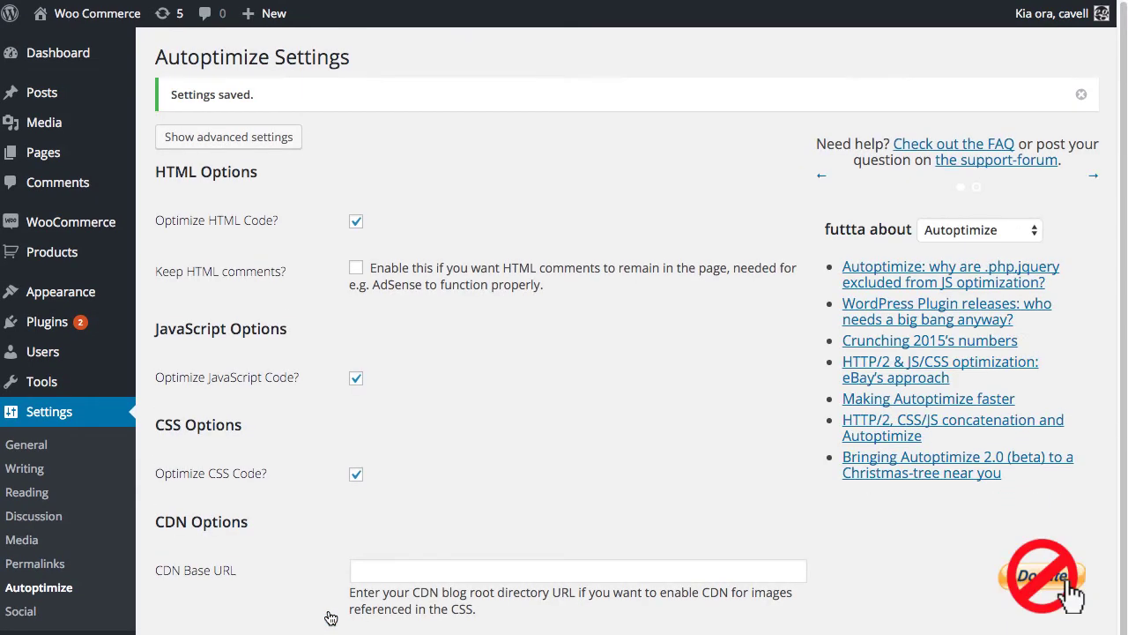
scroll(460, 415, down, 2)
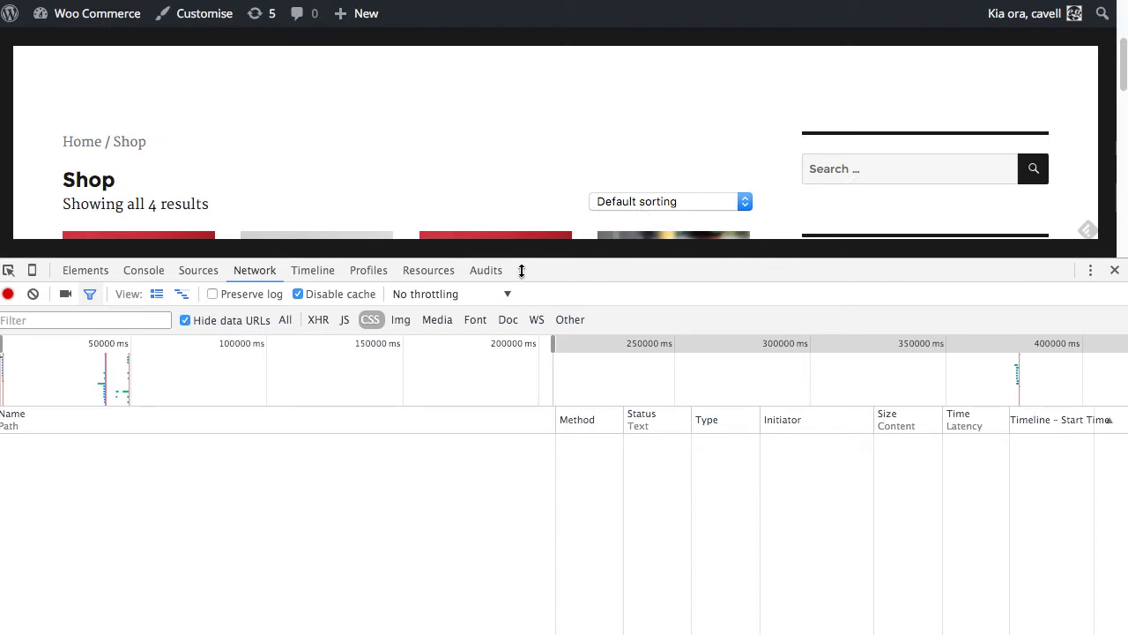
Step: Reload the store's Shop page and filter the network requests to JS to examine the scripts now loaded
drag(546, 266, 550, 465)
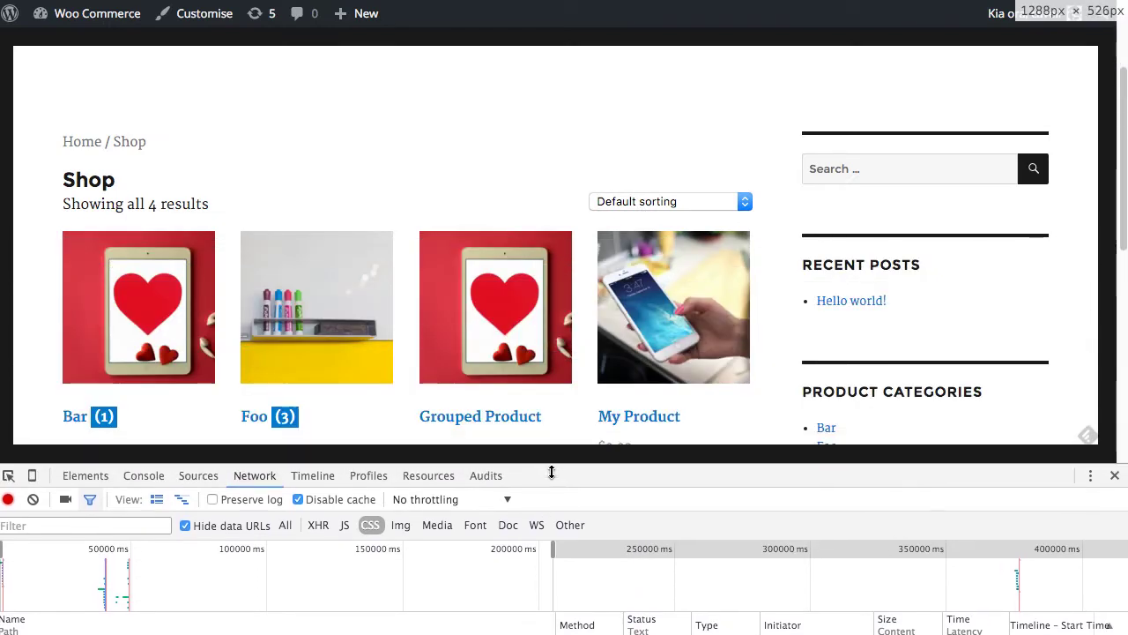
key(super+r)
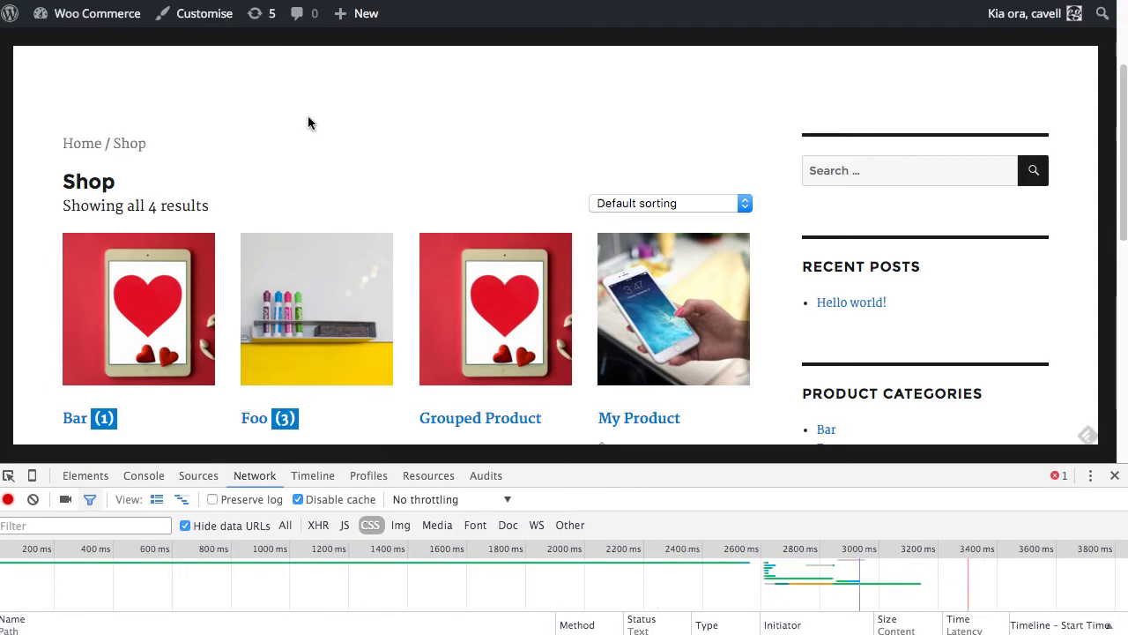
click(345, 527)
drag(557, 483, 554, 300)
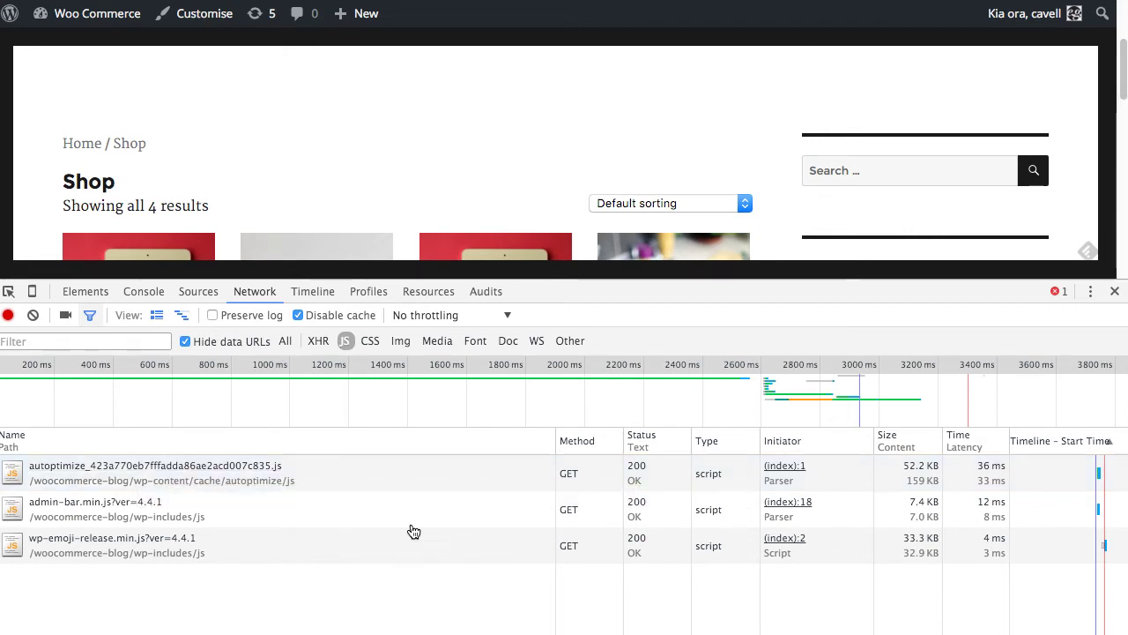
Step: Filter the Shop page's network requests to CSS and examine the optimized stylesheets and the remaining ones
click(370, 342)
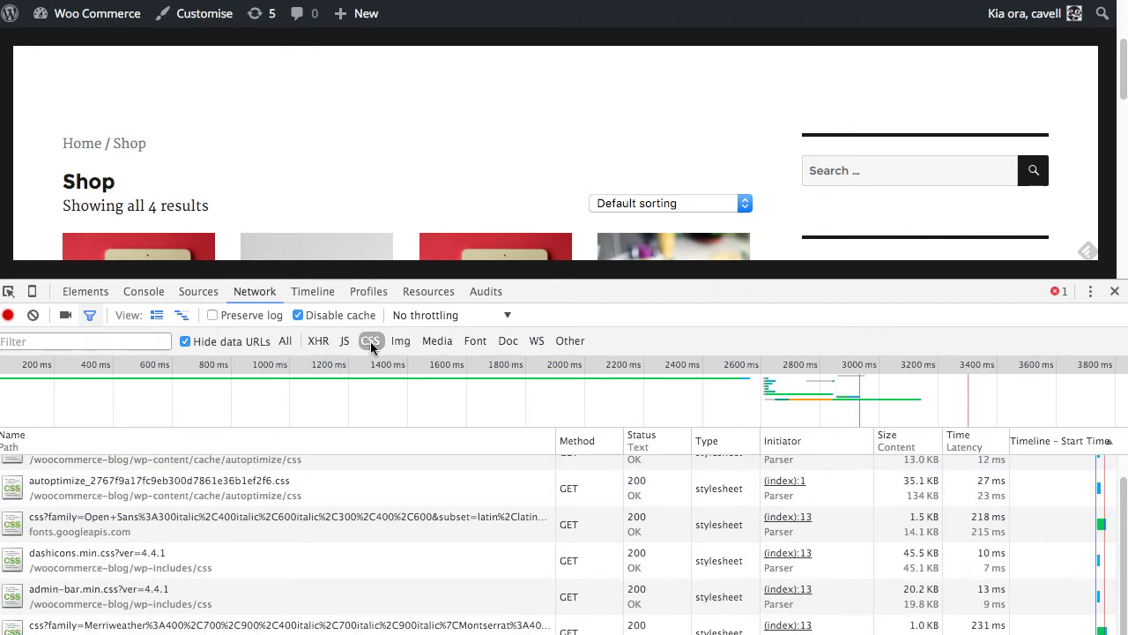
scroll(414, 567, up, 1)
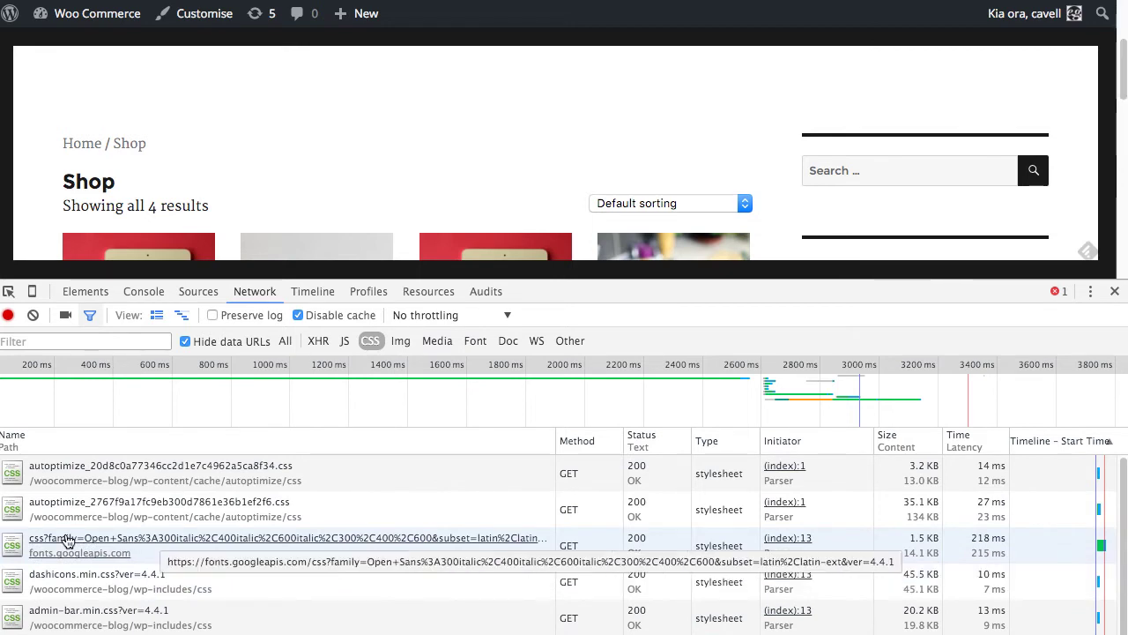
scroll(187, 551, down, 1)
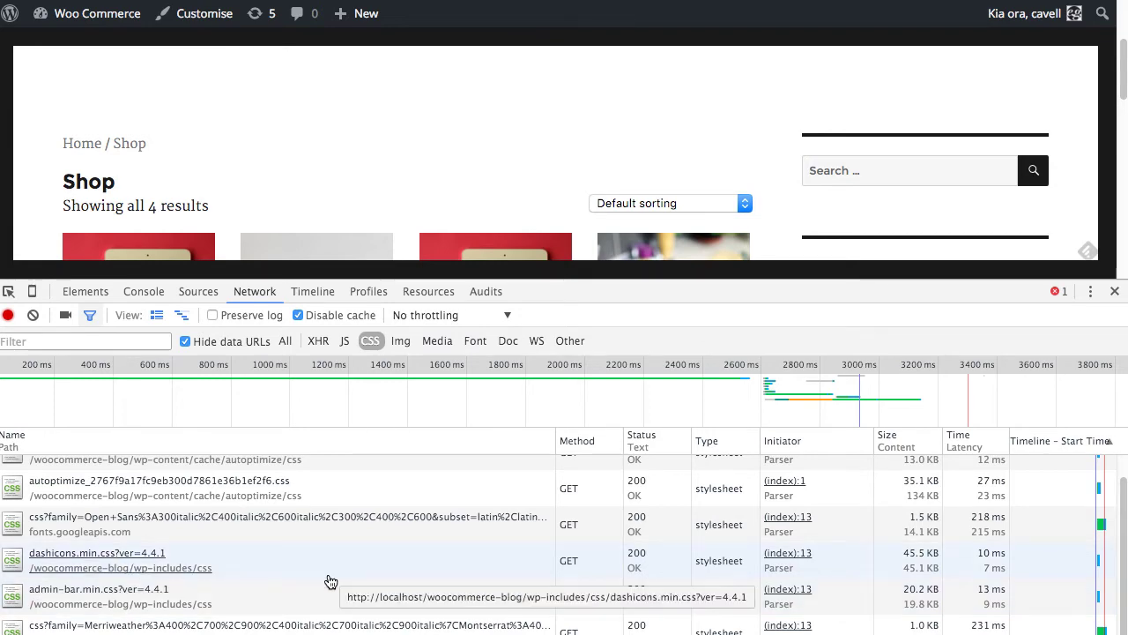
scroll(333, 583, up, 1)
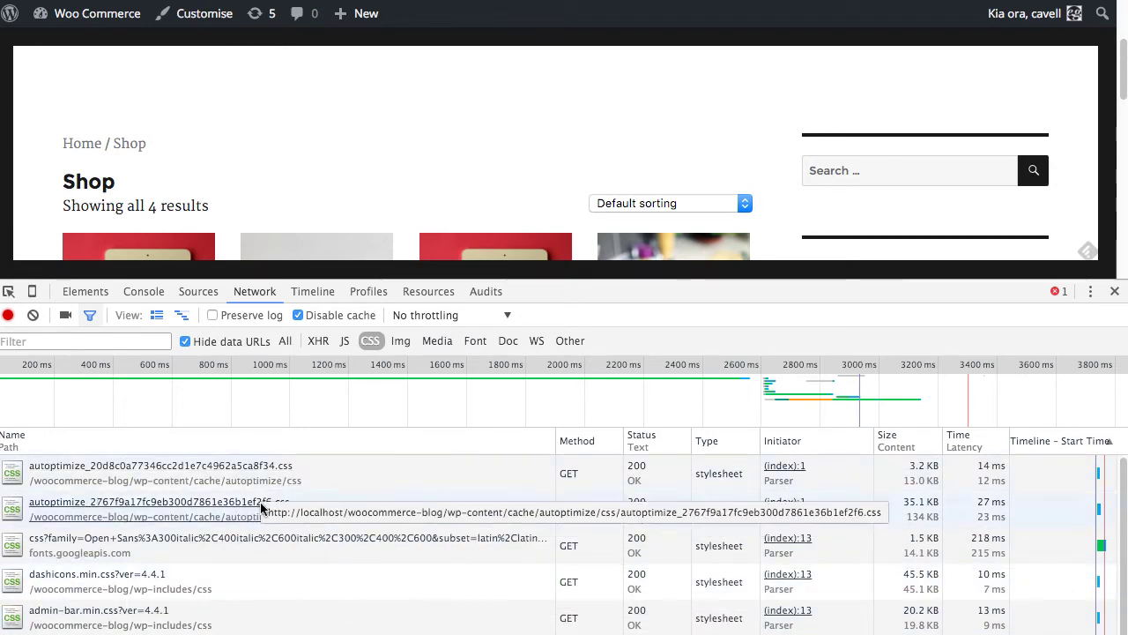
scroll(344, 511, down, 1)
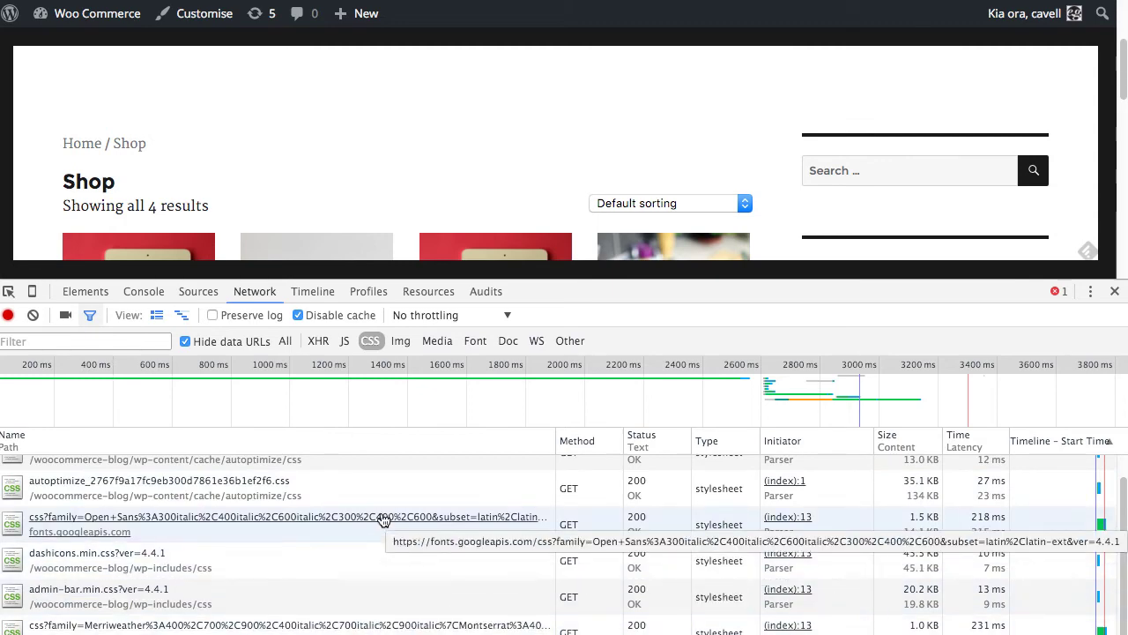
scroll(319, 538, up, 1)
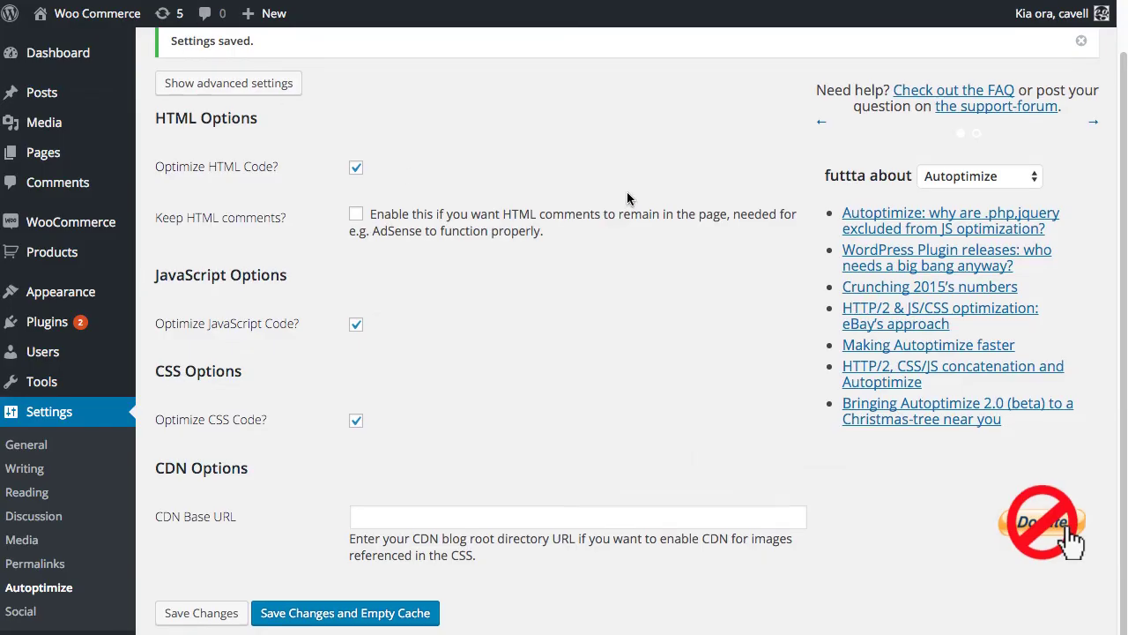
Step: Shrink the developer tools, open Grouped Product from the Shop page, and try adding its Physical Book to the cart
scroll(620, 188, up, 1)
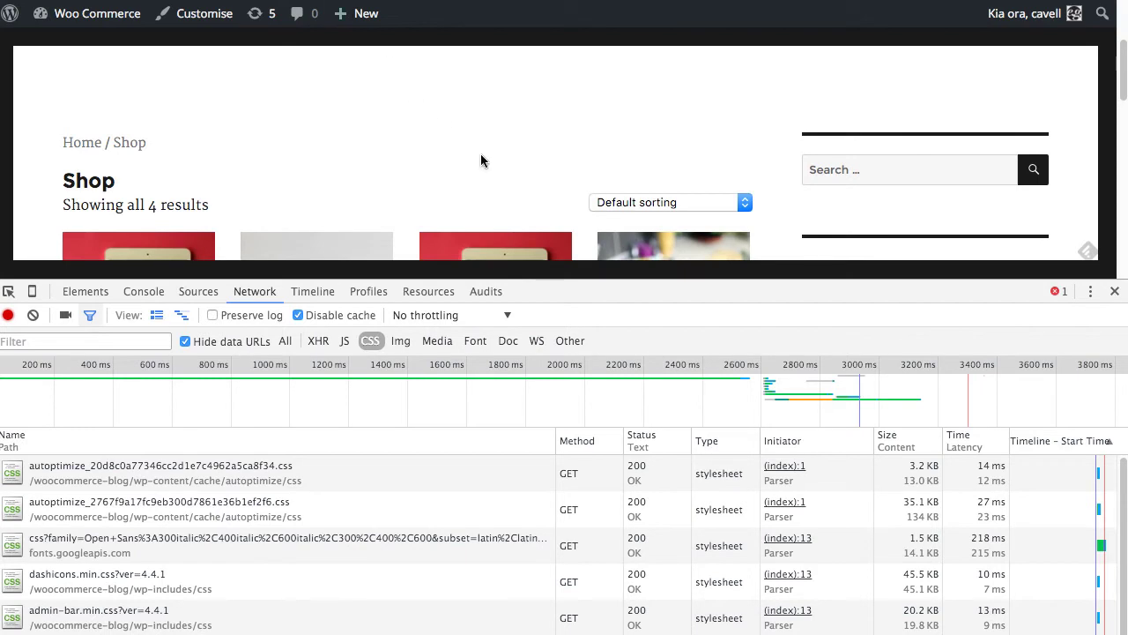
drag(561, 281, 551, 529)
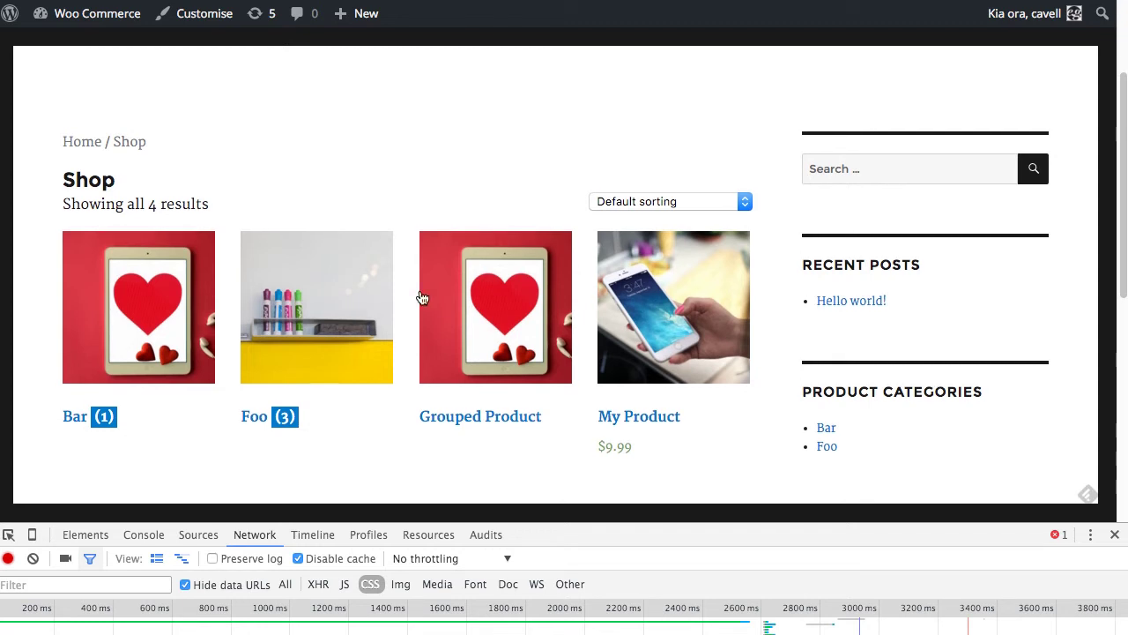
click(492, 304)
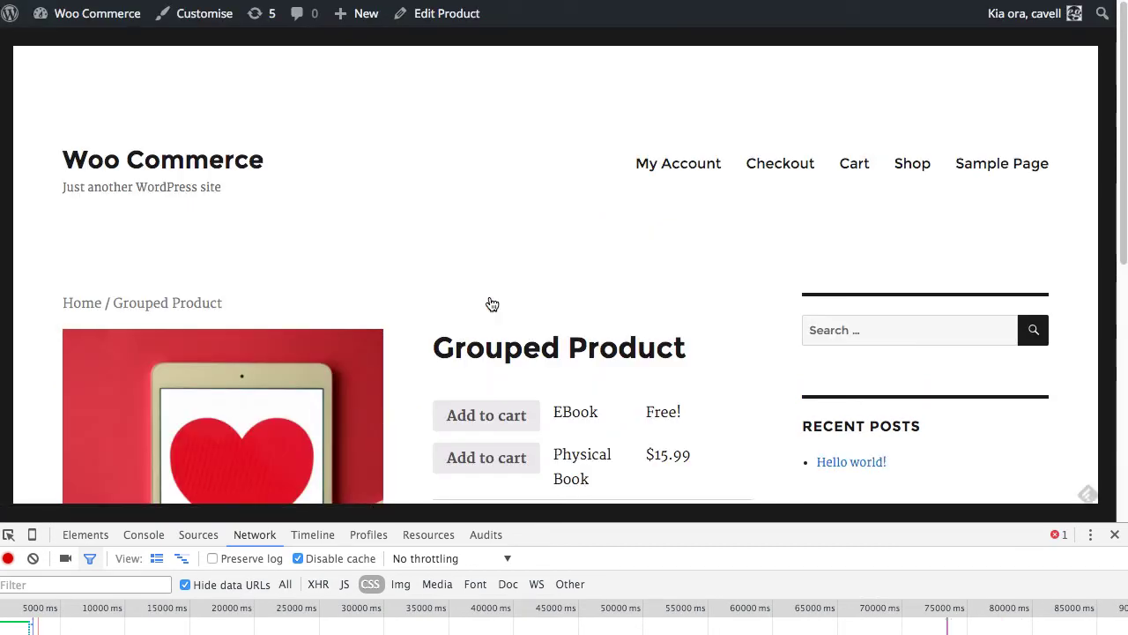
scroll(492, 304, down, 3)
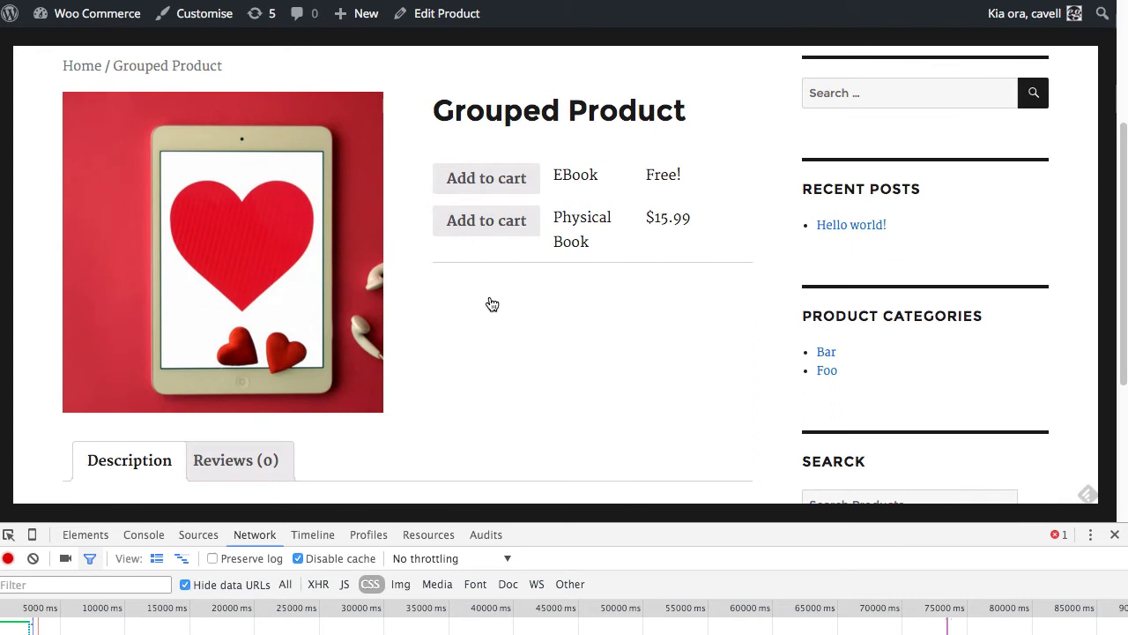
click(484, 231)
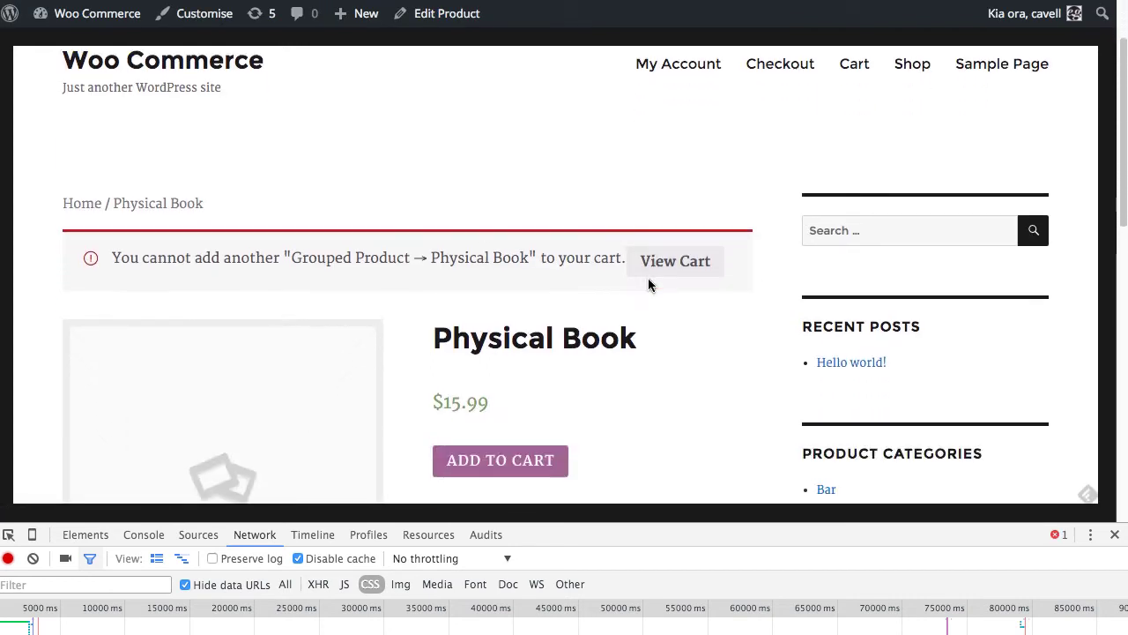
scroll(648, 277, down, 2)
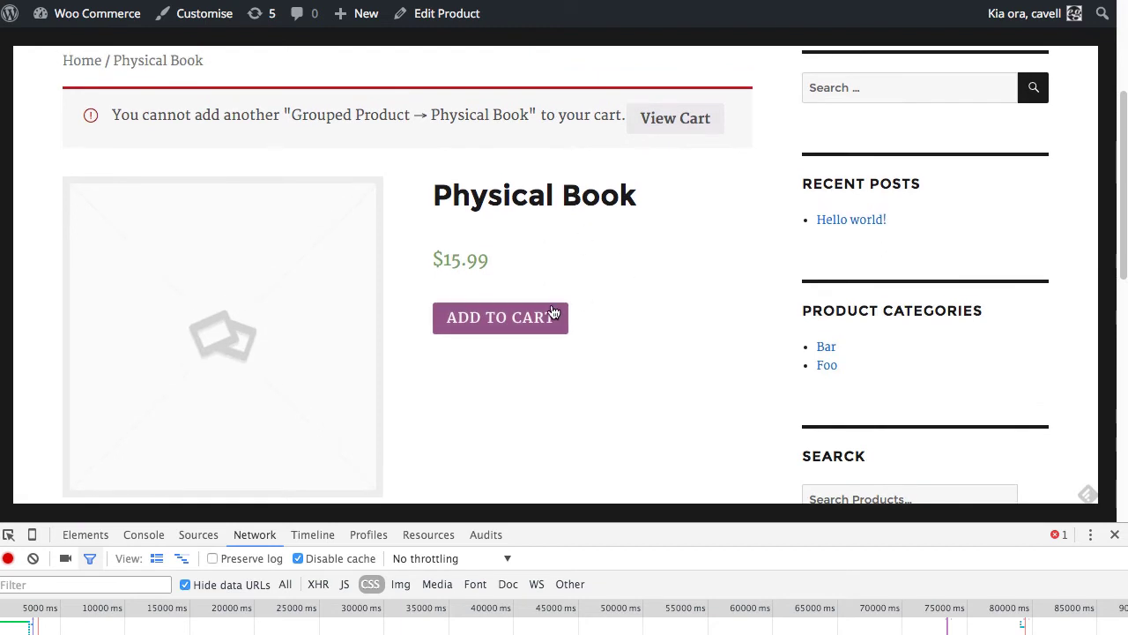
scroll(728, 201, up, 3)
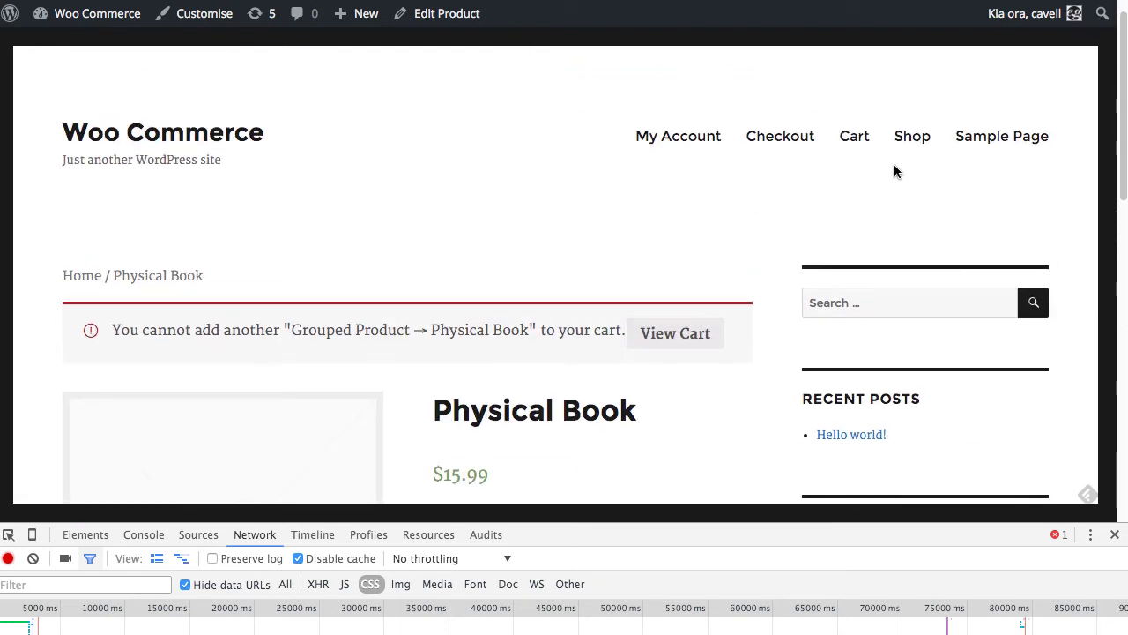
Step: Open the Cart page and check that its product table and cart totals display properly
click(854, 137)
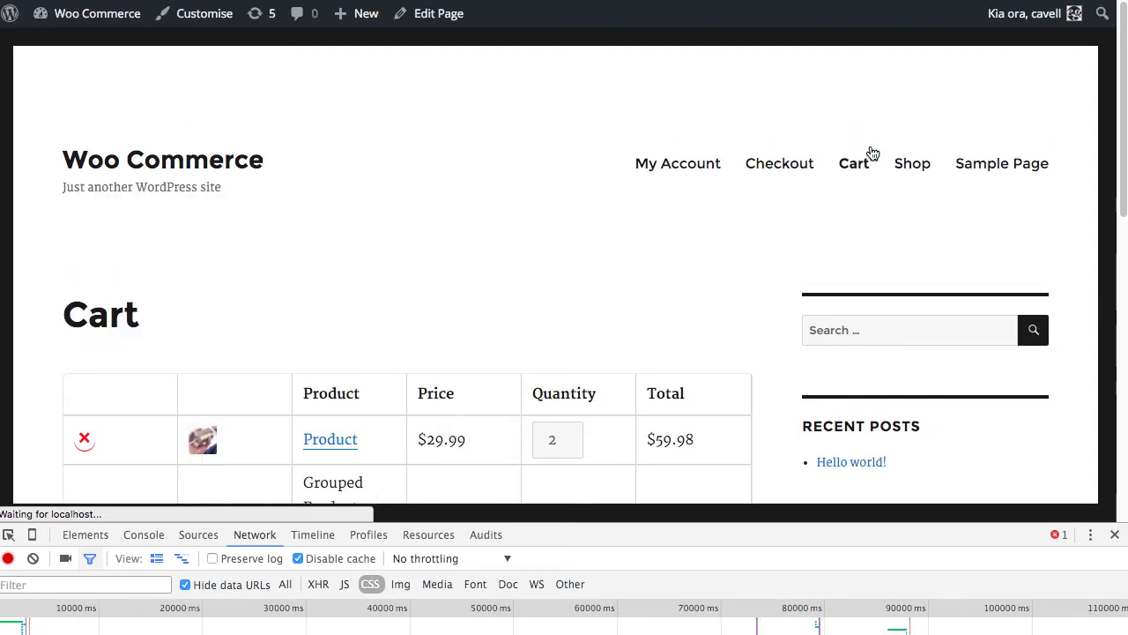
scroll(573, 254, down, 3)
scroll(573, 256, down, 1)
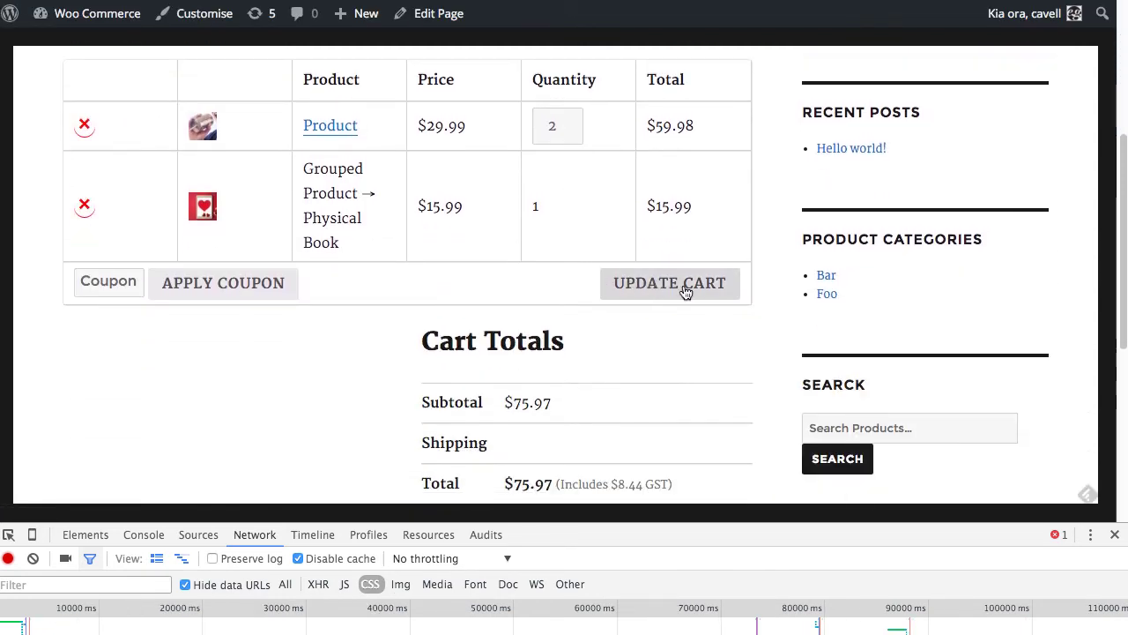
scroll(752, 469, down, 1)
scroll(752, 469, down, 3)
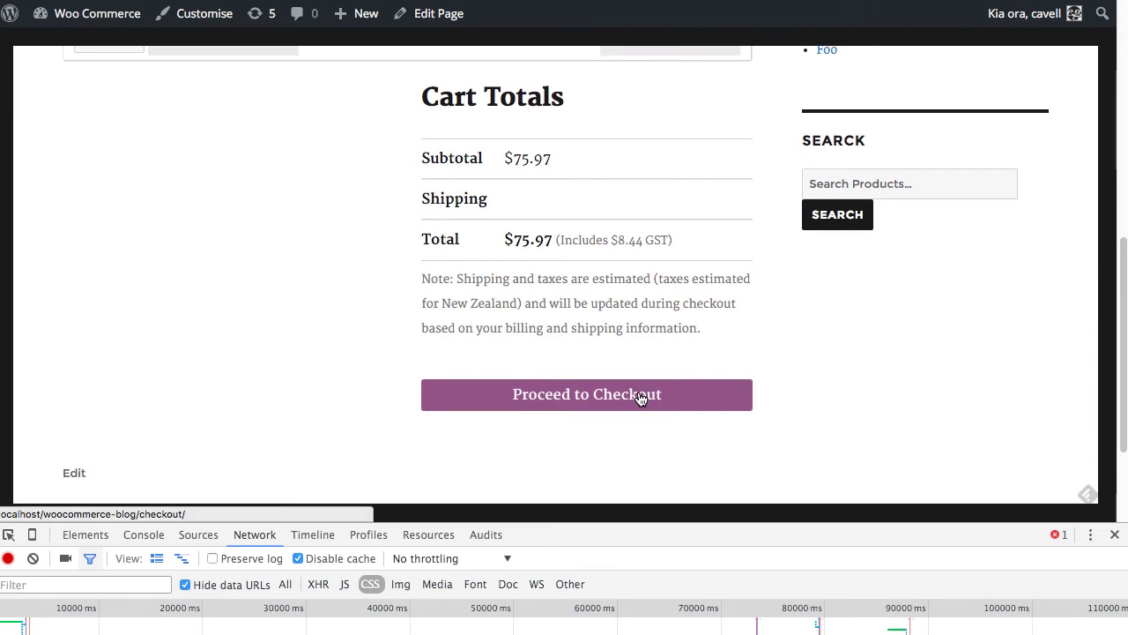
Step: Proceed to checkout and check the layout of the billing details form
click(650, 396)
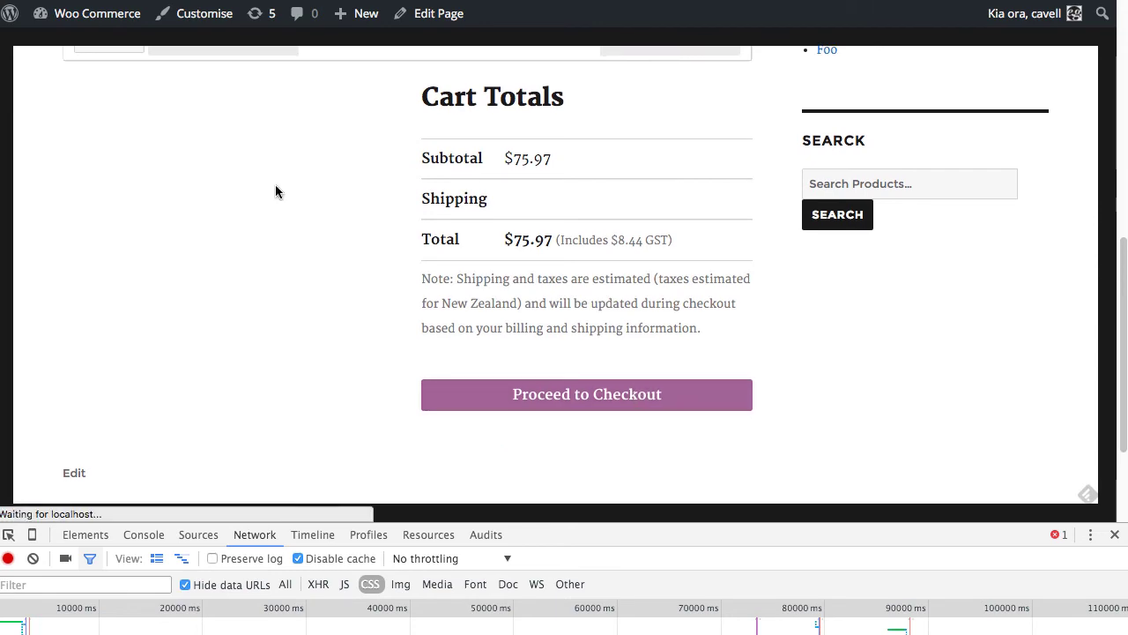
scroll(496, 259, down, 5)
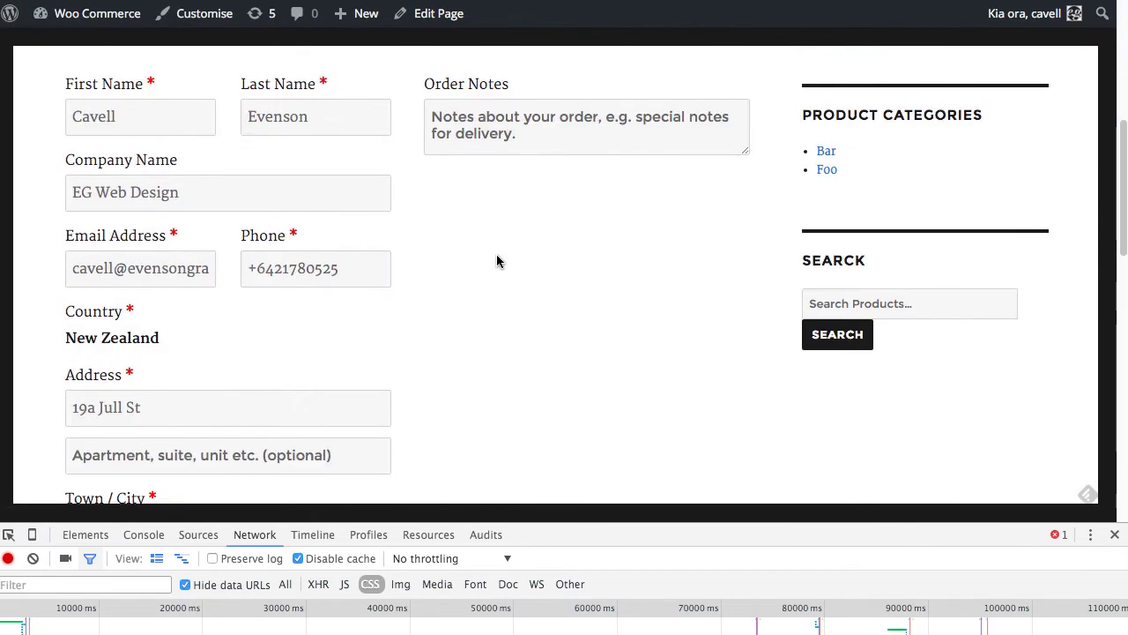
scroll(496, 257, up, 2)
scroll(368, 131, down, 2)
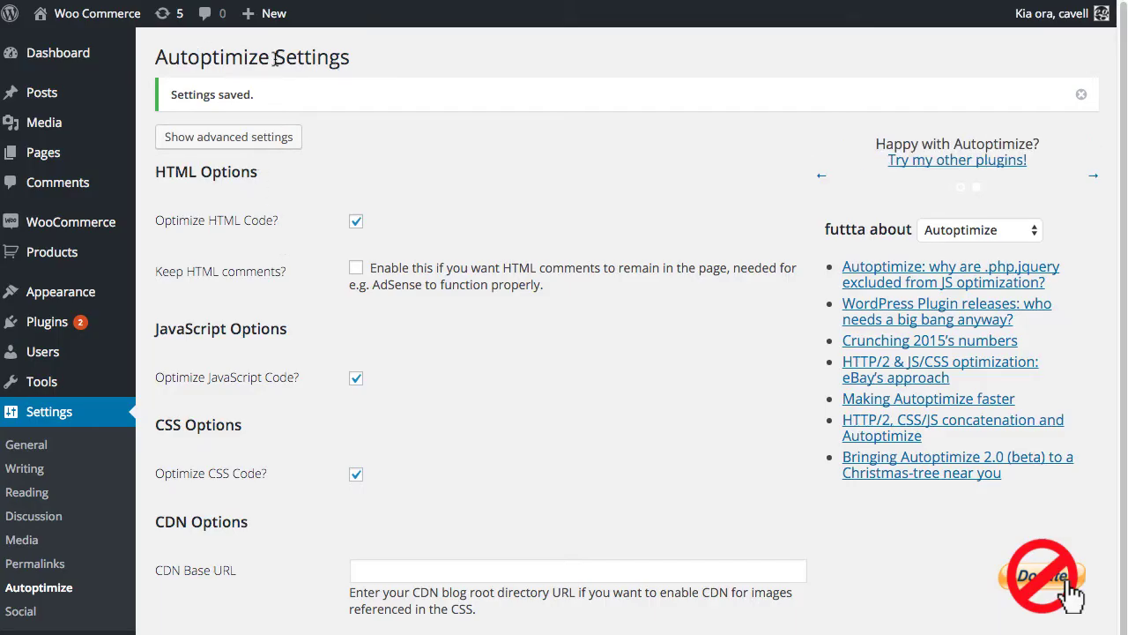
Step: Show the advanced Autoptimize settings and enable try-catch wrapping under JavaScript Options
click(251, 141)
scroll(571, 159, down, 1)
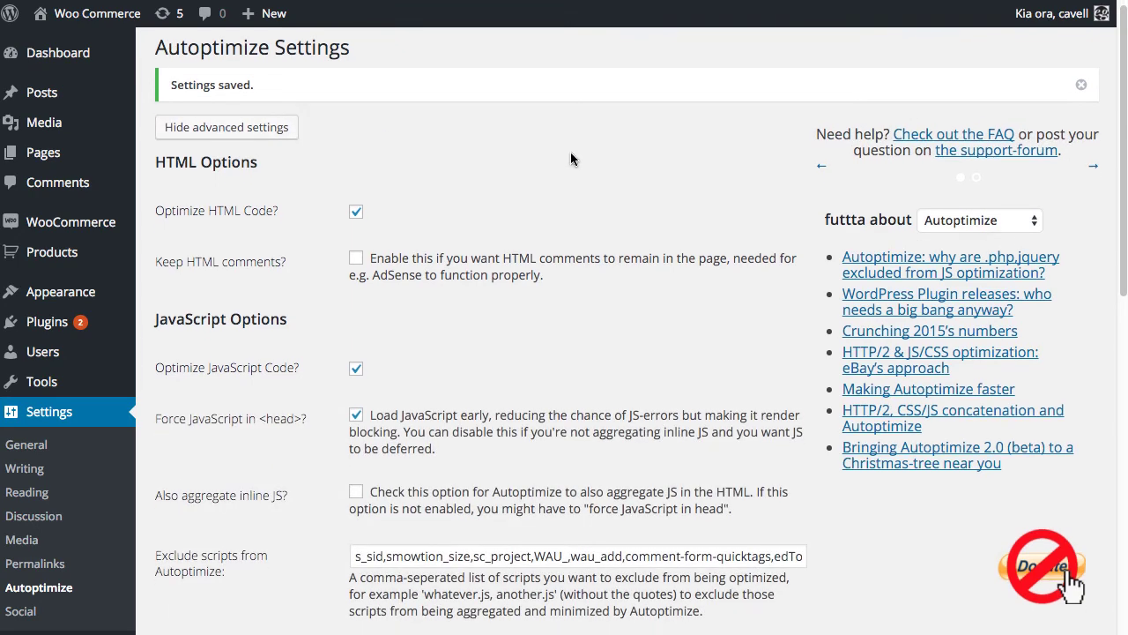
scroll(571, 158, down, 3)
scroll(565, 160, down, 2)
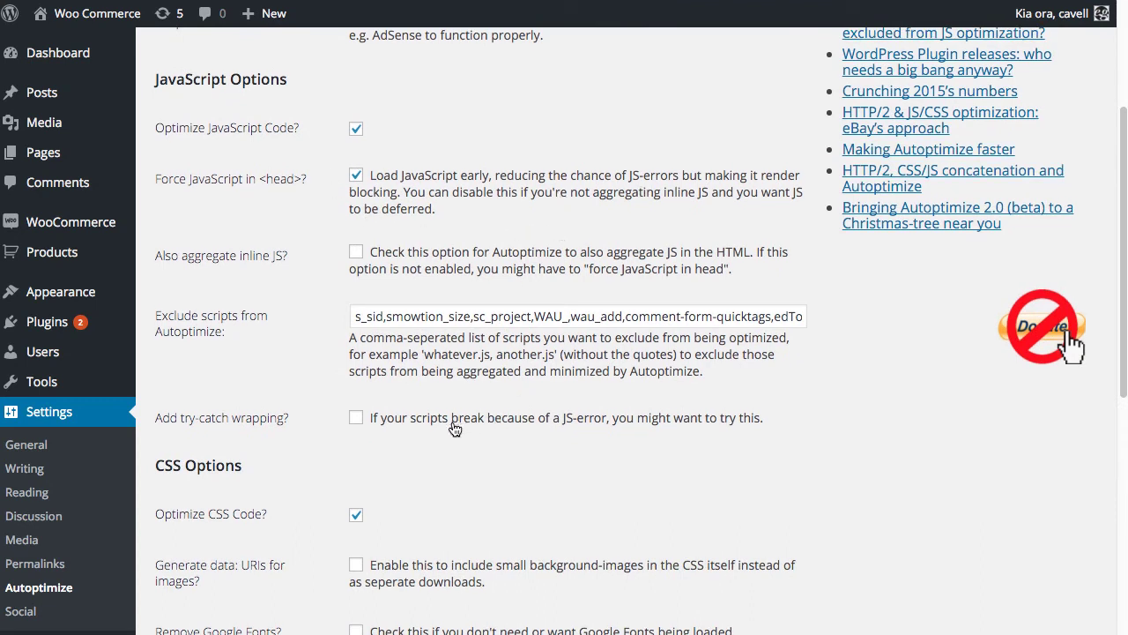
drag(181, 415, 291, 418)
click(349, 432)
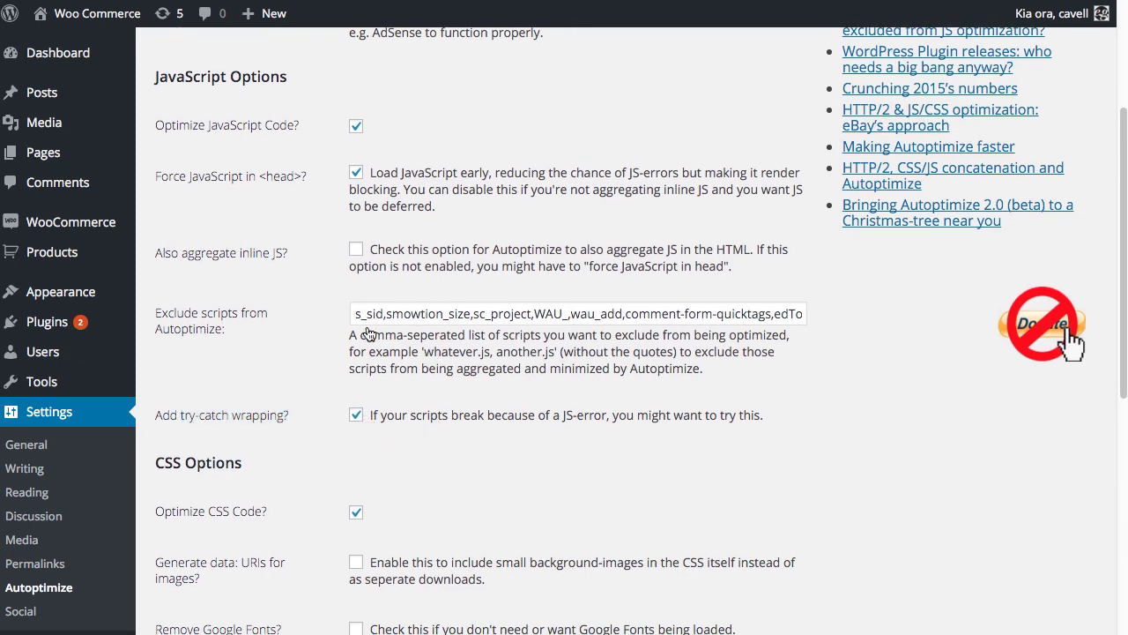
Step: Review the Exclude scripts from Autoptimize setting, enlarging the checkout page's developer tools and filtering its network requests to JS for script names
drag(358, 313, 404, 314)
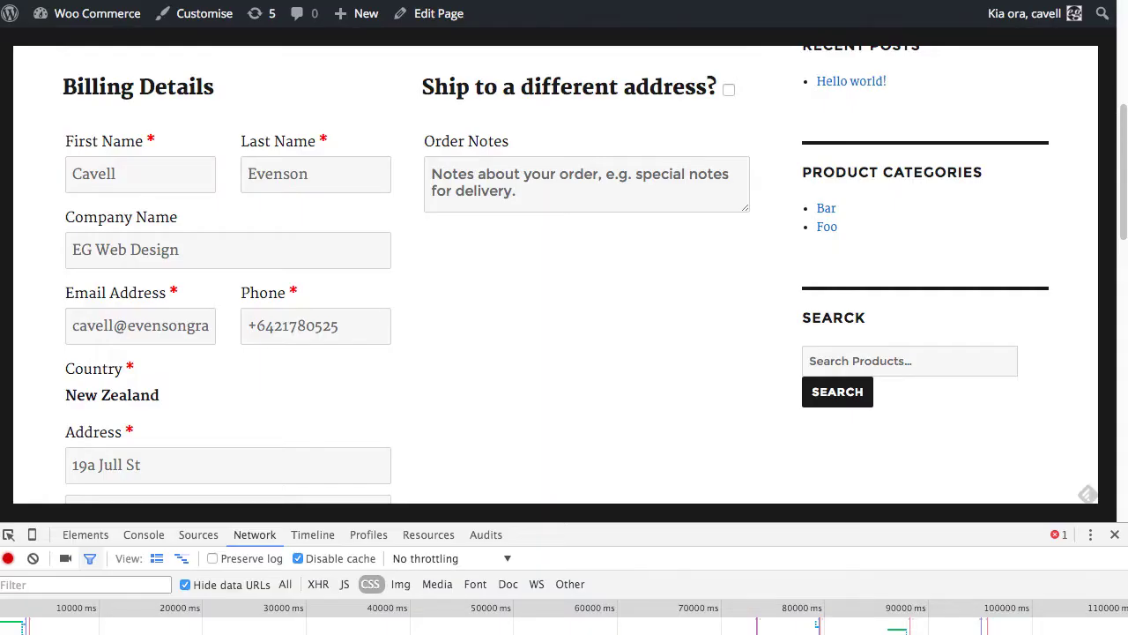
scroll(544, 224, down, 1)
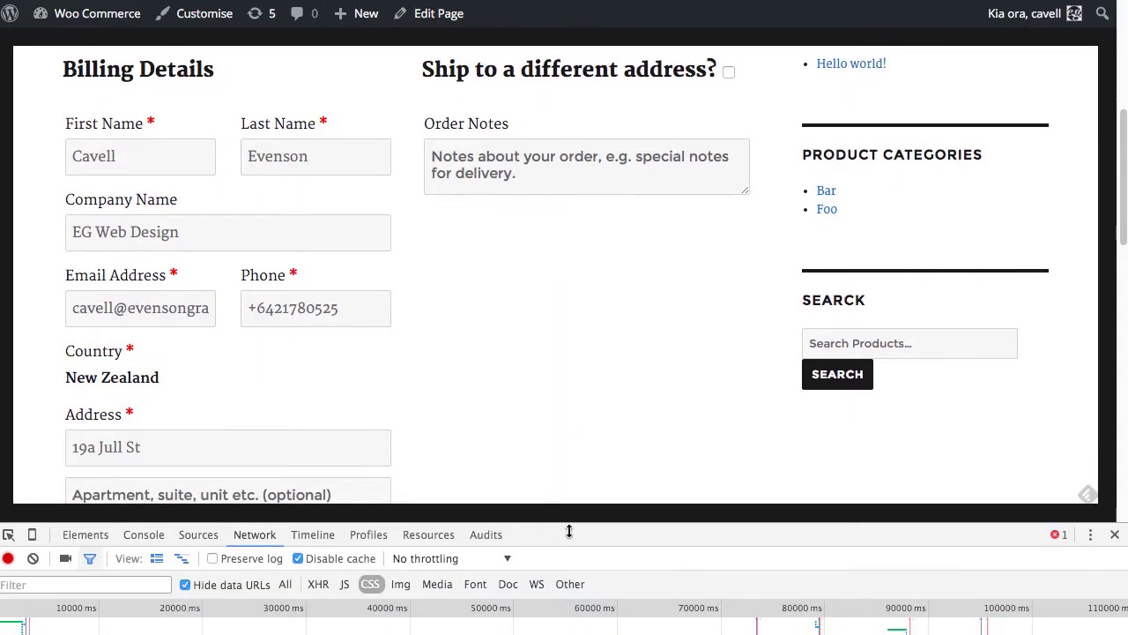
drag(567, 534, 552, 305)
click(345, 354)
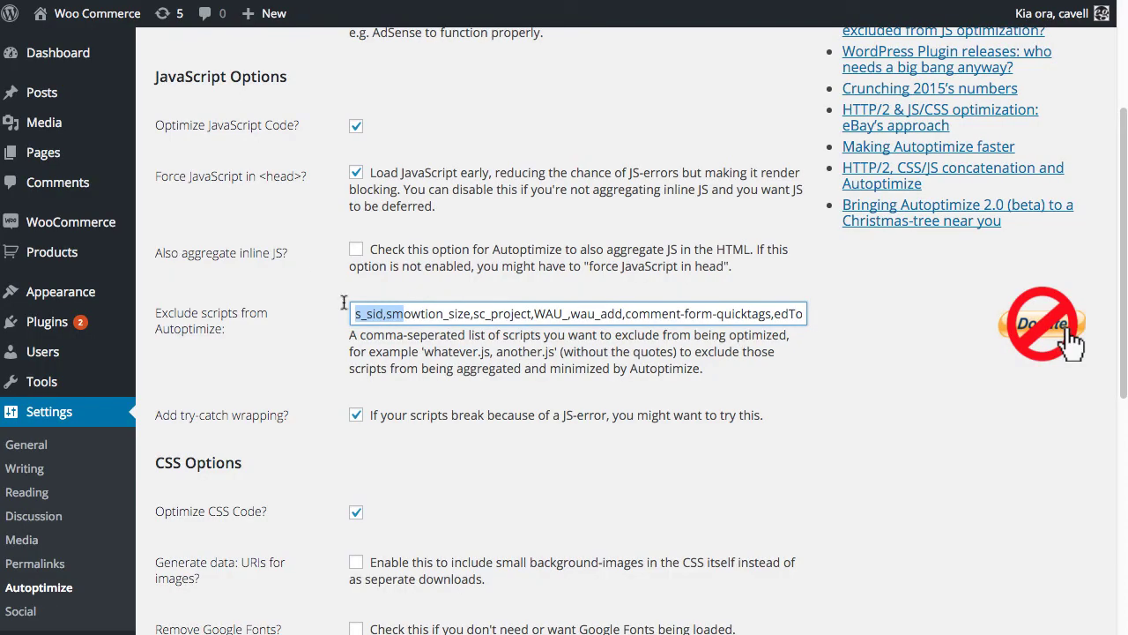
click(412, 308)
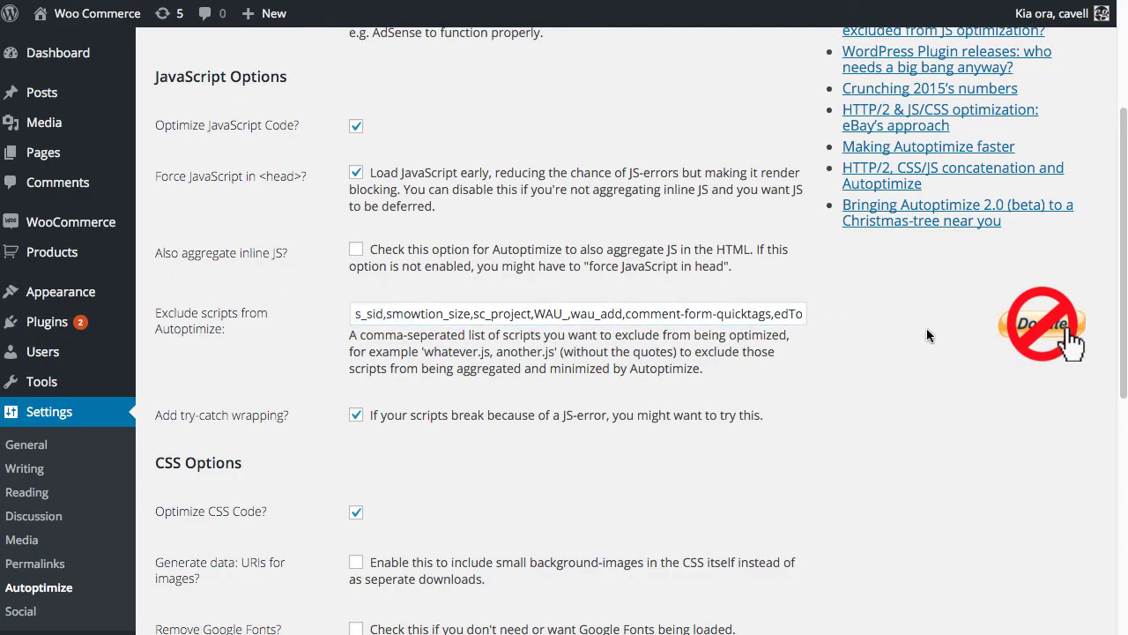
Step: Examine the Force JavaScript in <head> option and its description under JavaScript Options
scroll(926, 328, down, 1)
scroll(927, 329, up, 3)
scroll(927, 334, up, 1)
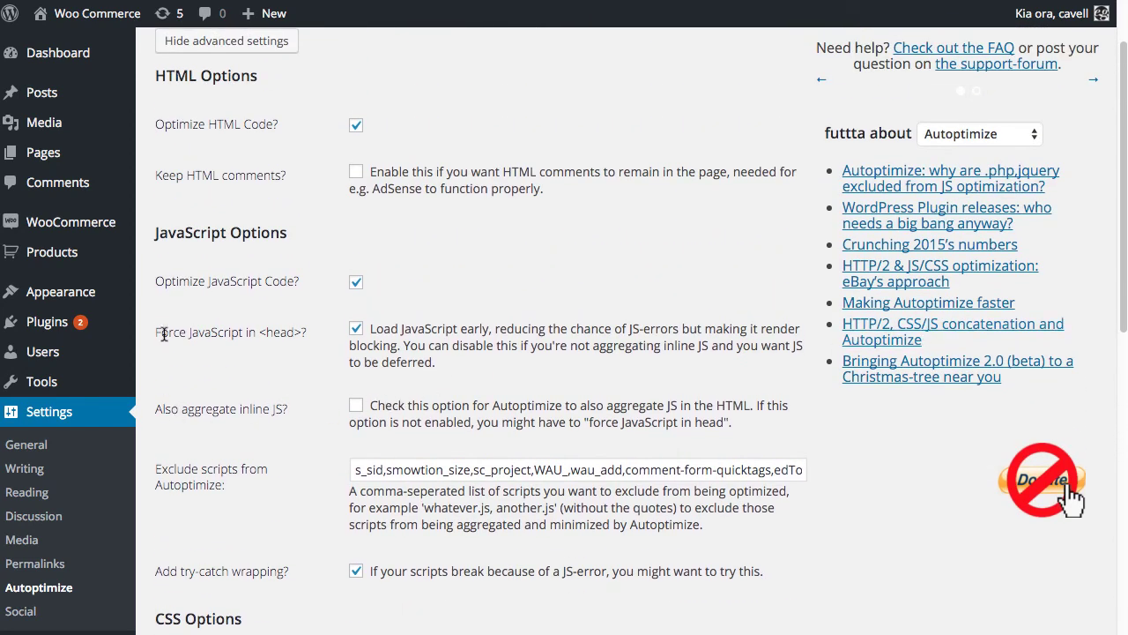
drag(181, 332, 301, 334)
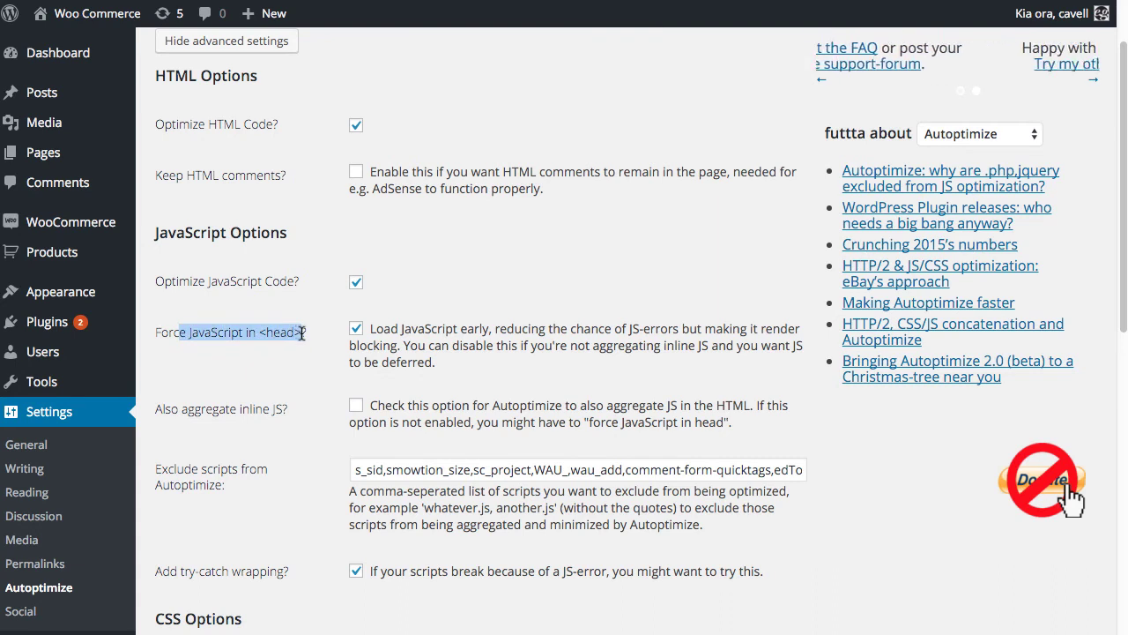
click(509, 330)
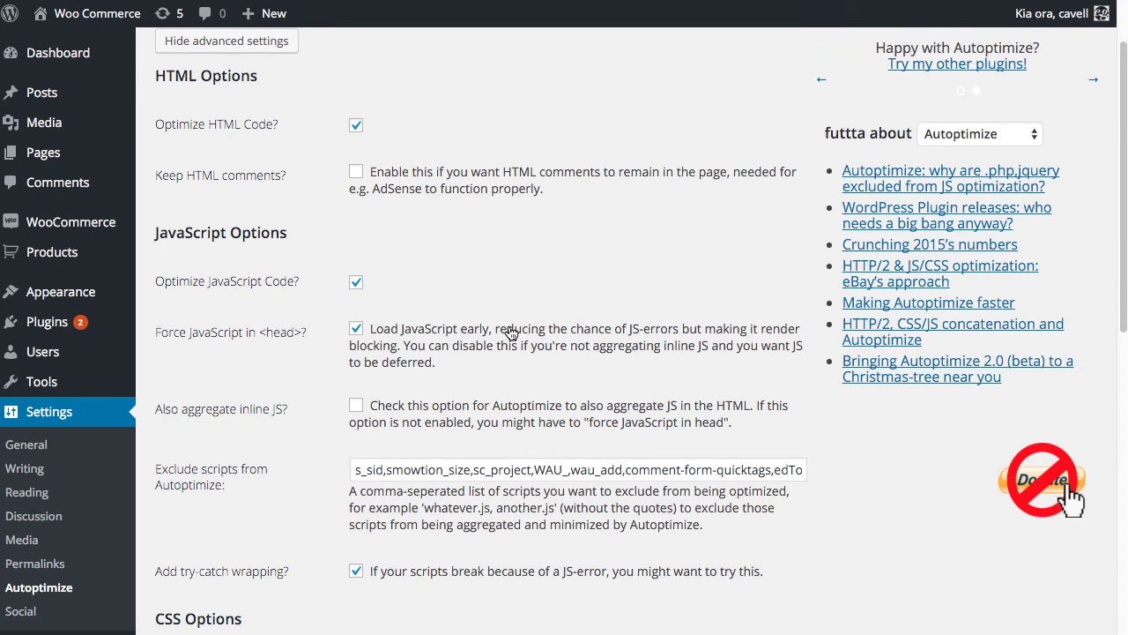
Step: Examine the advanced CSS options, especially Generate data: URIs for images and Exclude CSS from Autoptimize, along with the CDN and cache sections
scroll(510, 333, down, 5)
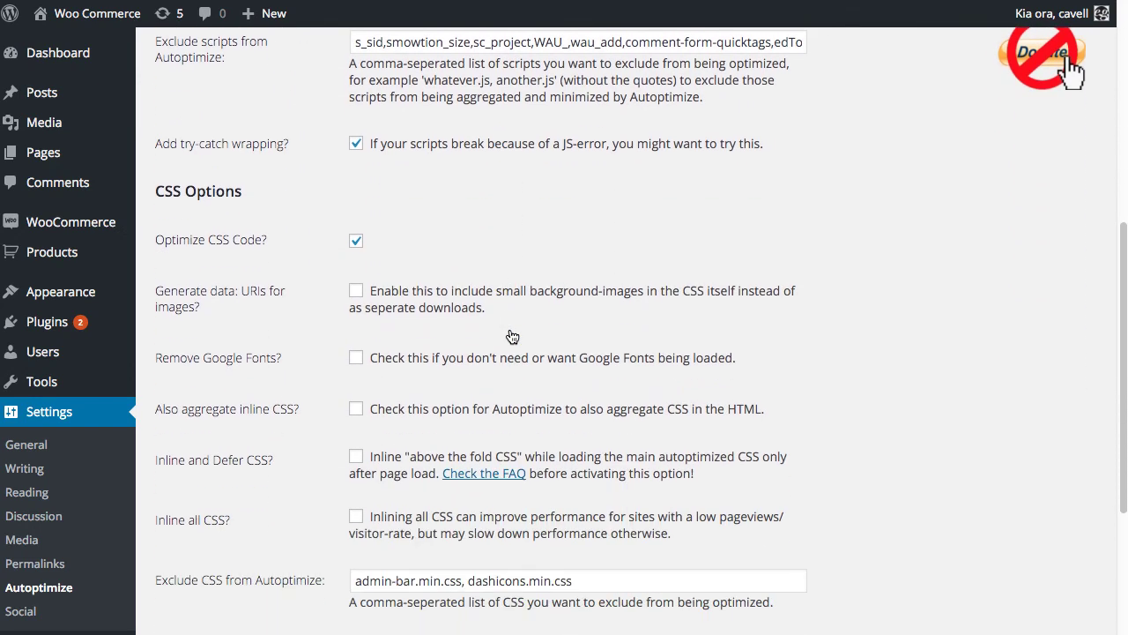
scroll(512, 337, down, 2)
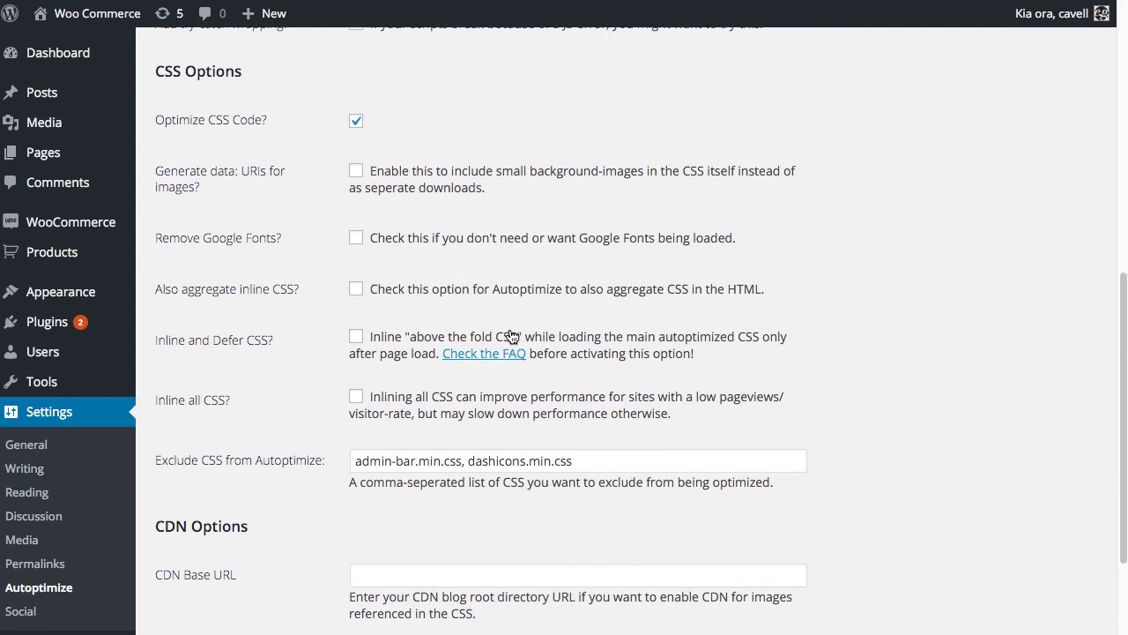
scroll(512, 336, up, 1)
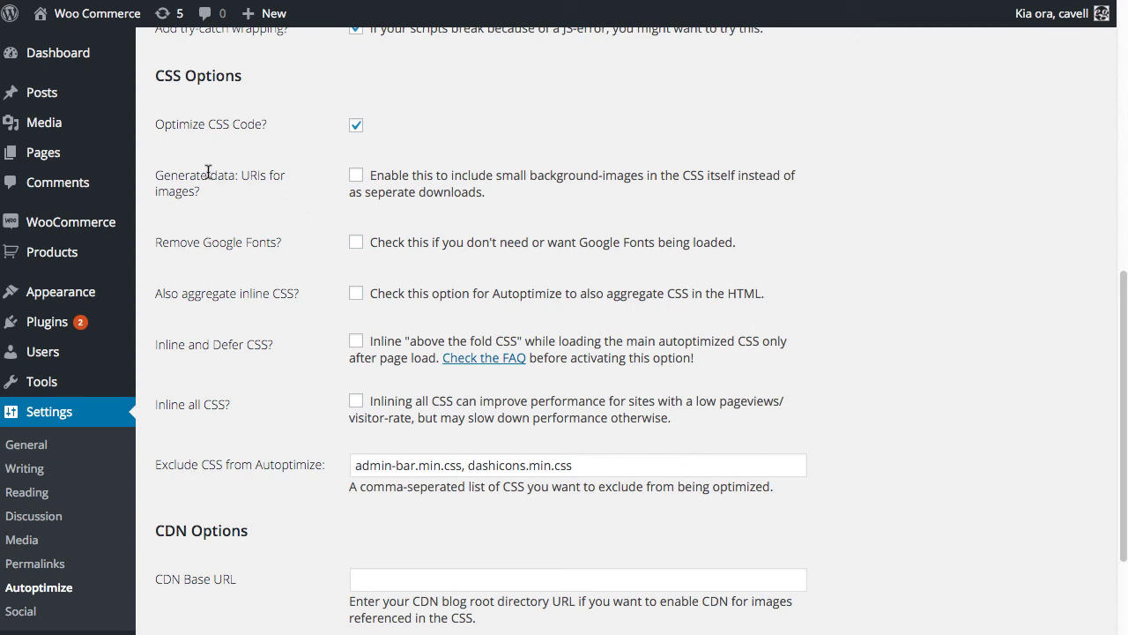
drag(159, 179, 203, 191)
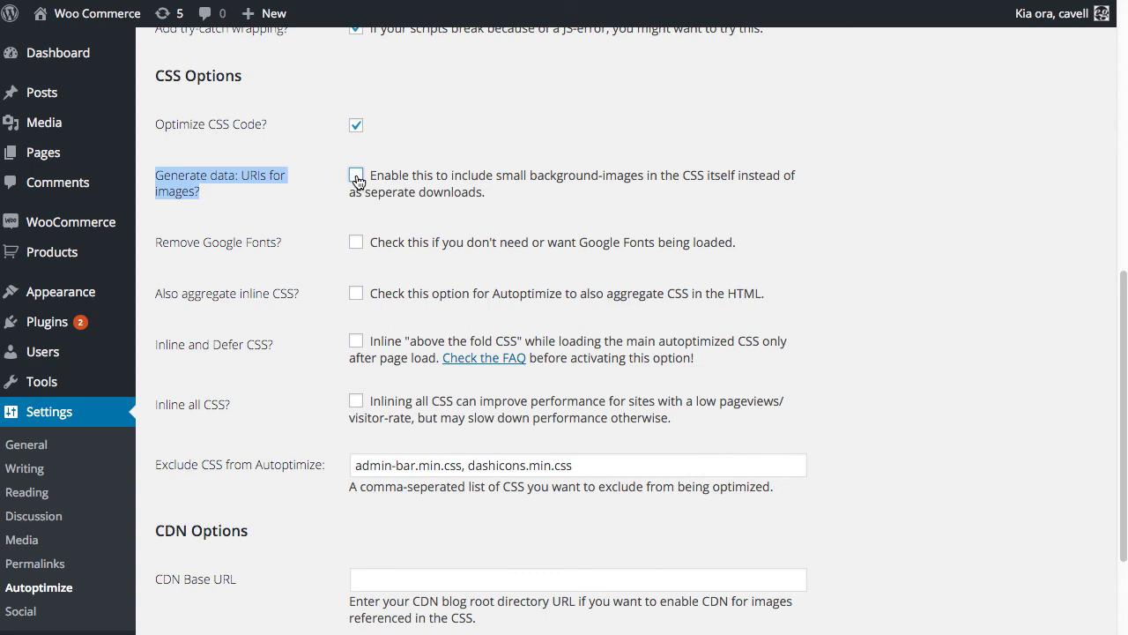
scroll(378, 263, down, 3)
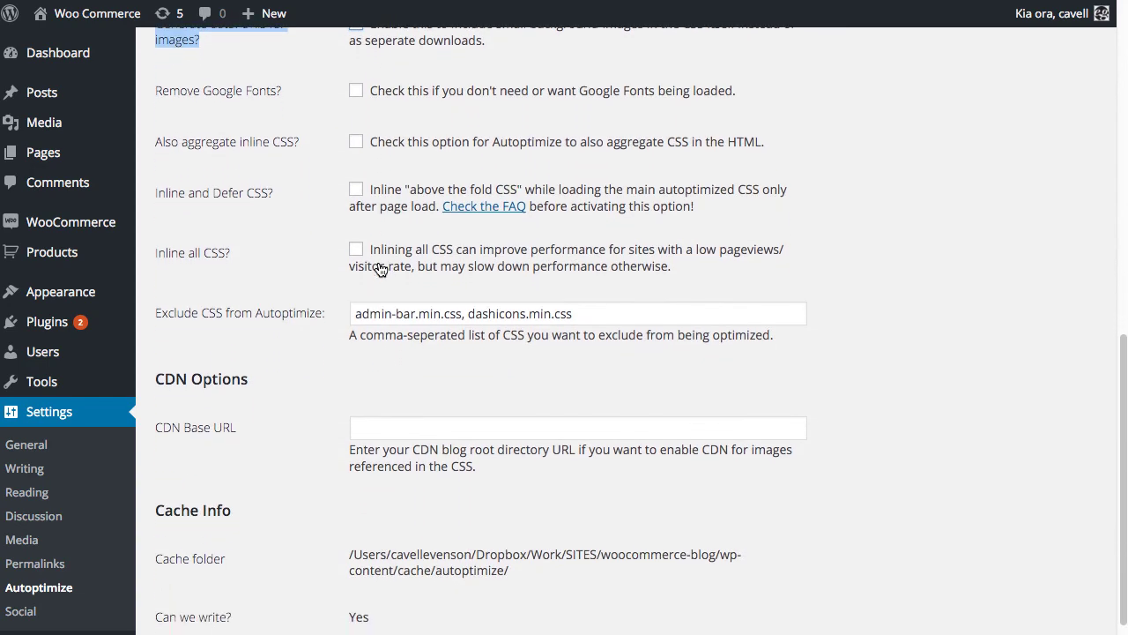
scroll(378, 268, down, 1)
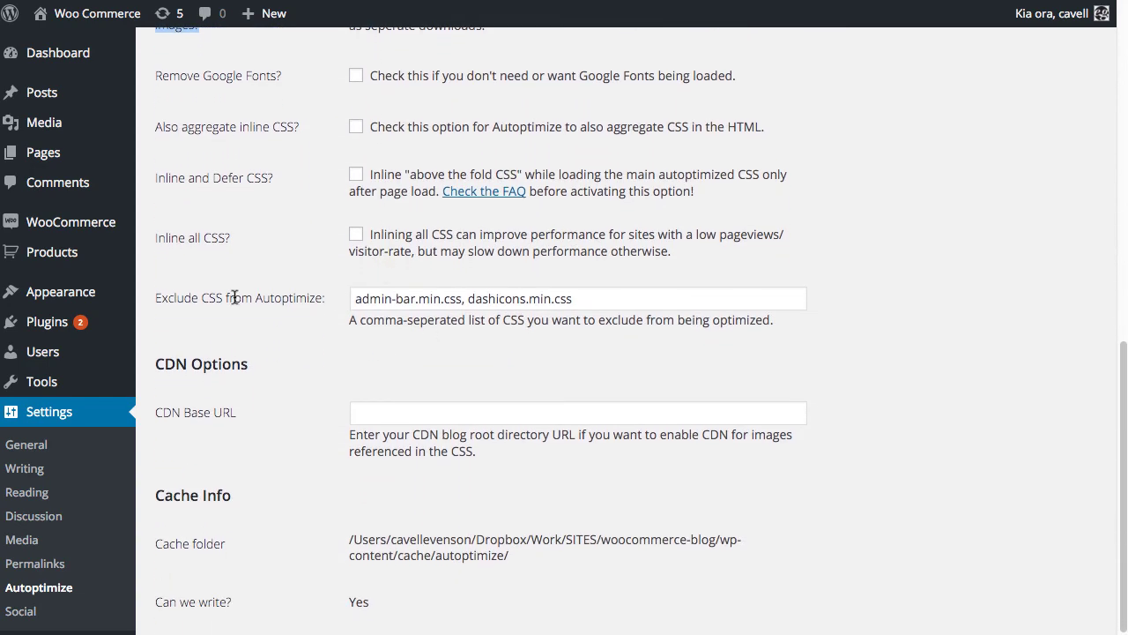
drag(163, 297, 321, 302)
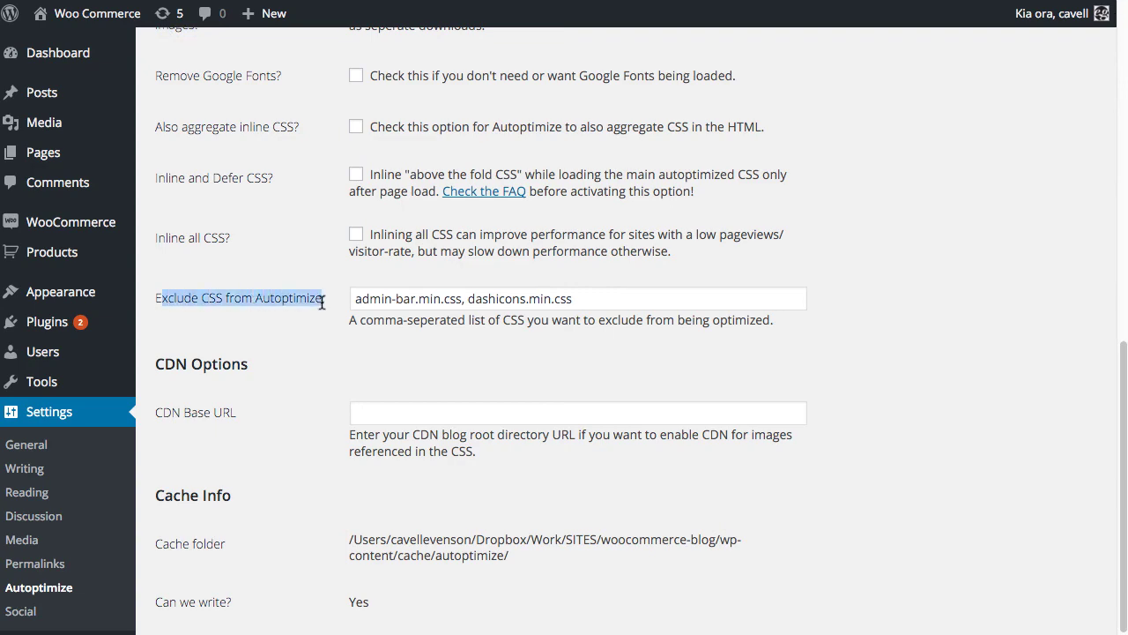
click(335, 330)
scroll(302, 326, down, 3)
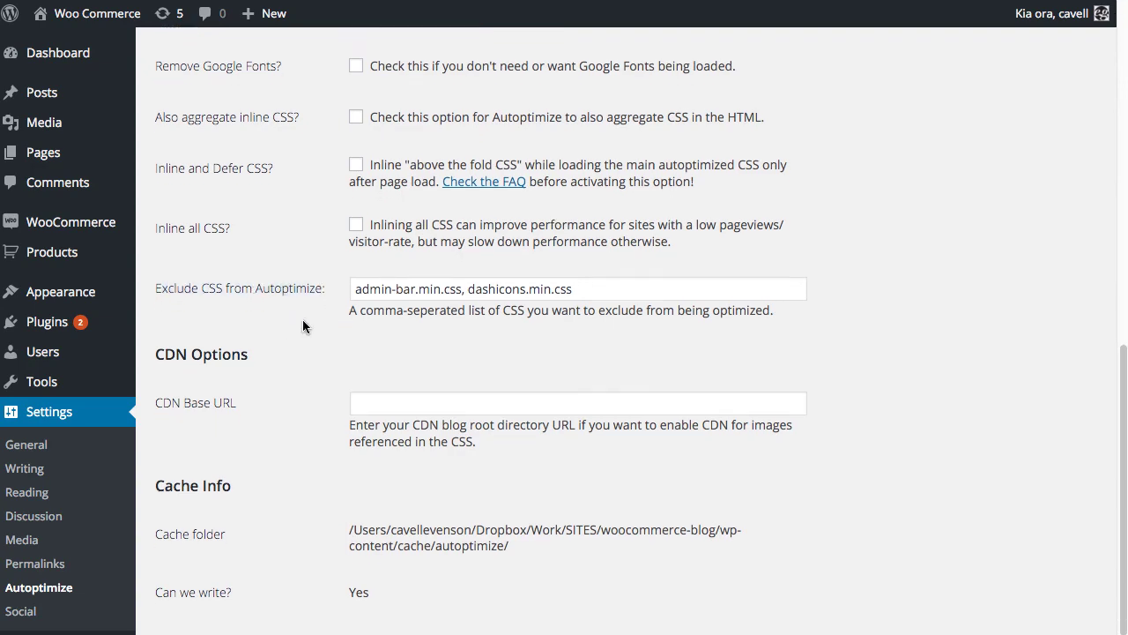
scroll(303, 325, up, 15)
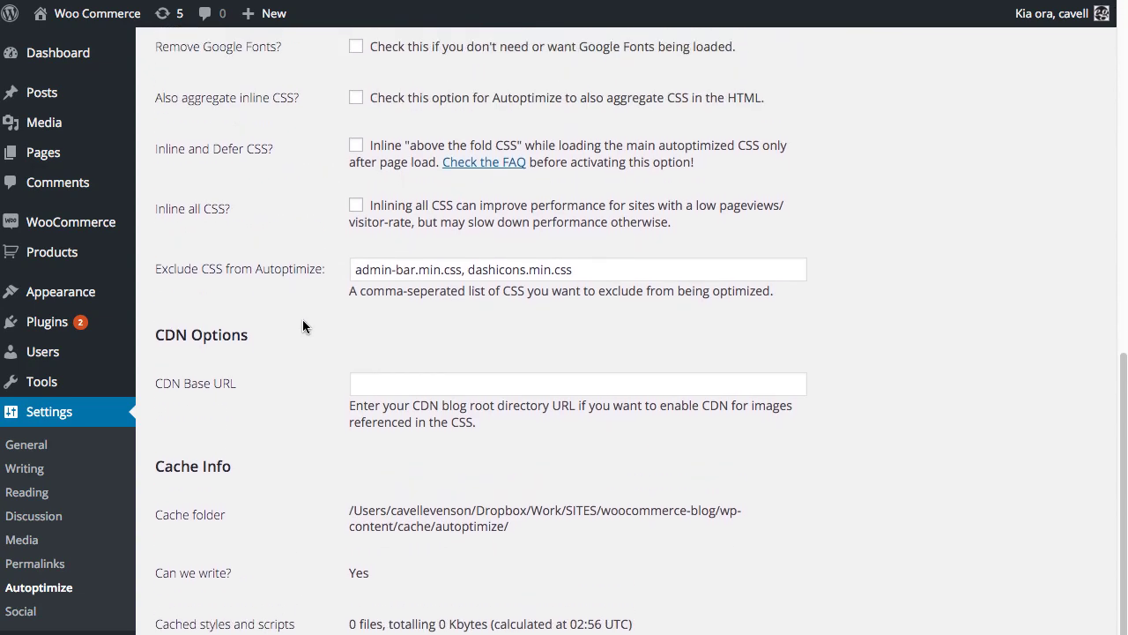